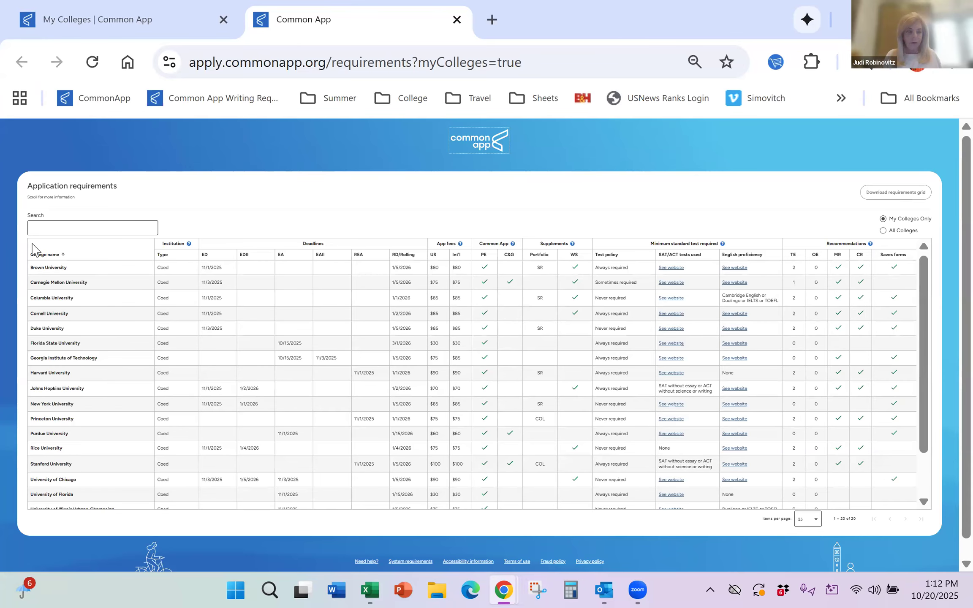
# Copy the whole My Colleges requirements table, from the college name header through the Yale University row, and switch to the blank Excel spreadsheet
pyautogui.moveTo(34, 253); pyautogui.dragTo(869, 490)
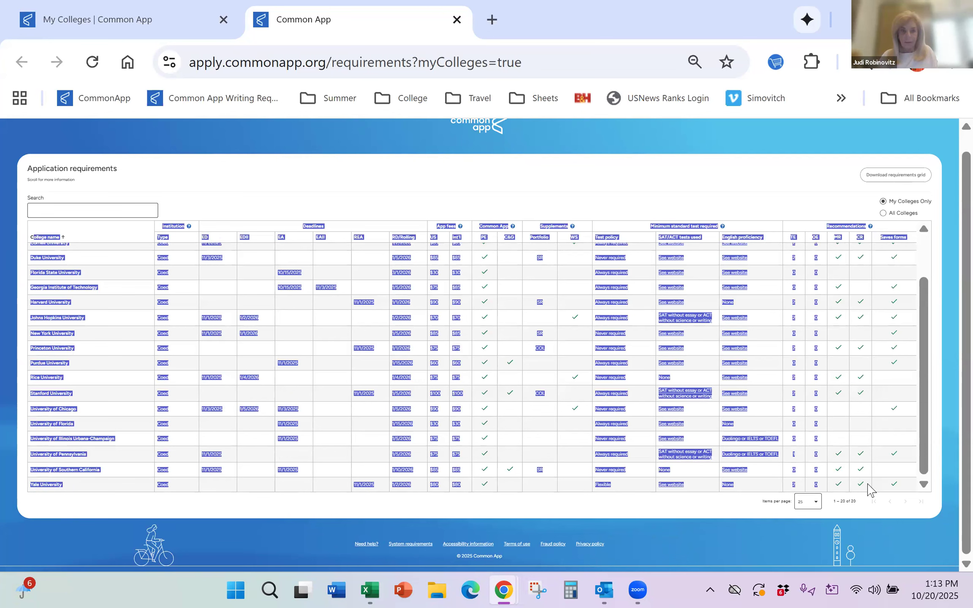
pyautogui.hotkey('alt', 'Tab')
pyautogui.hotkey('alt', 'Tab')
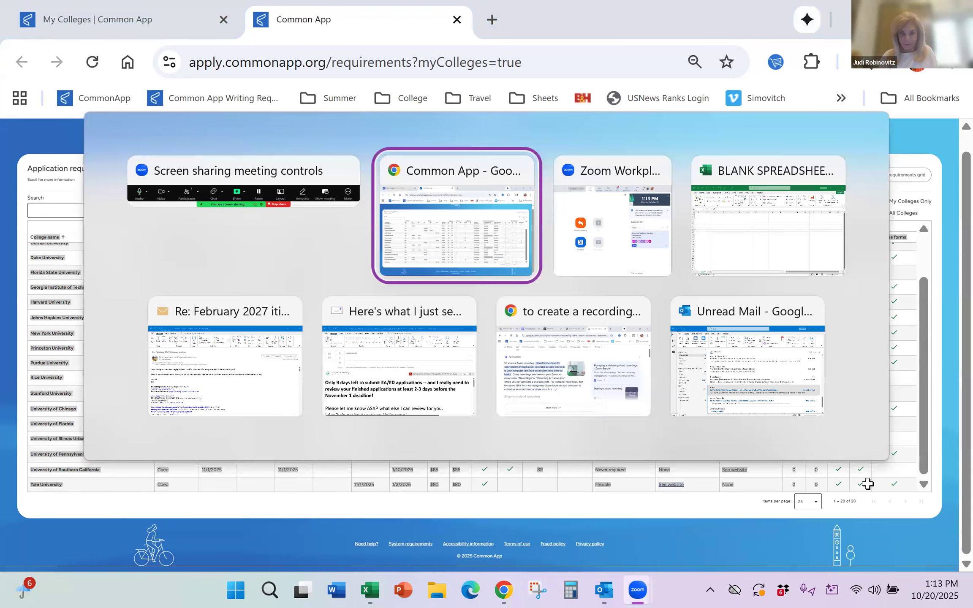
pyautogui.hotkey('alt', 'Tab')
pyautogui.hotkey('alt', 'Tab')
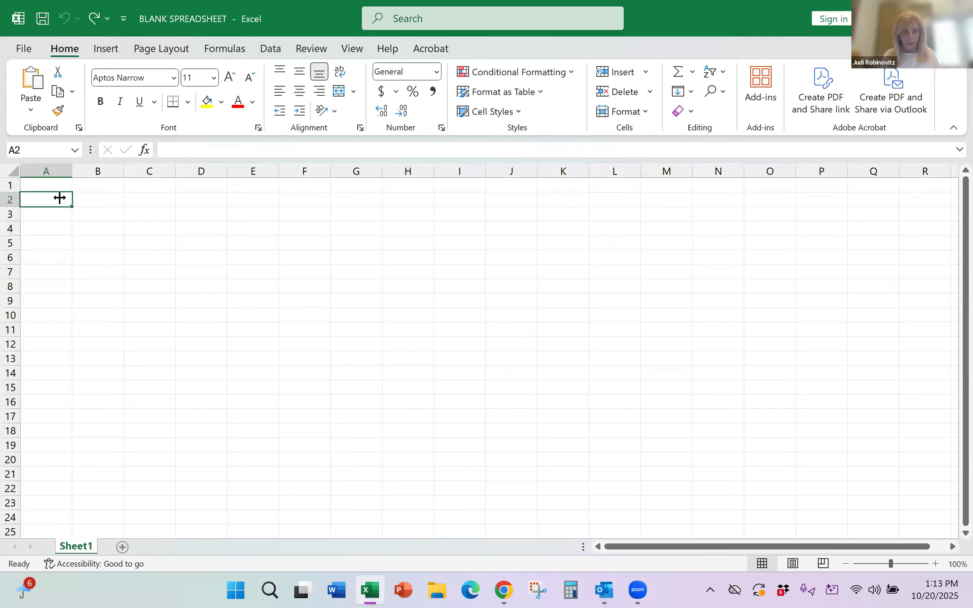
# Widen column A to fit long college names and set the width of columns B through I to 12
pyautogui.moveTo(70, 174); pyautogui.dragTo(300, 192)
pyautogui.click(300, 192)
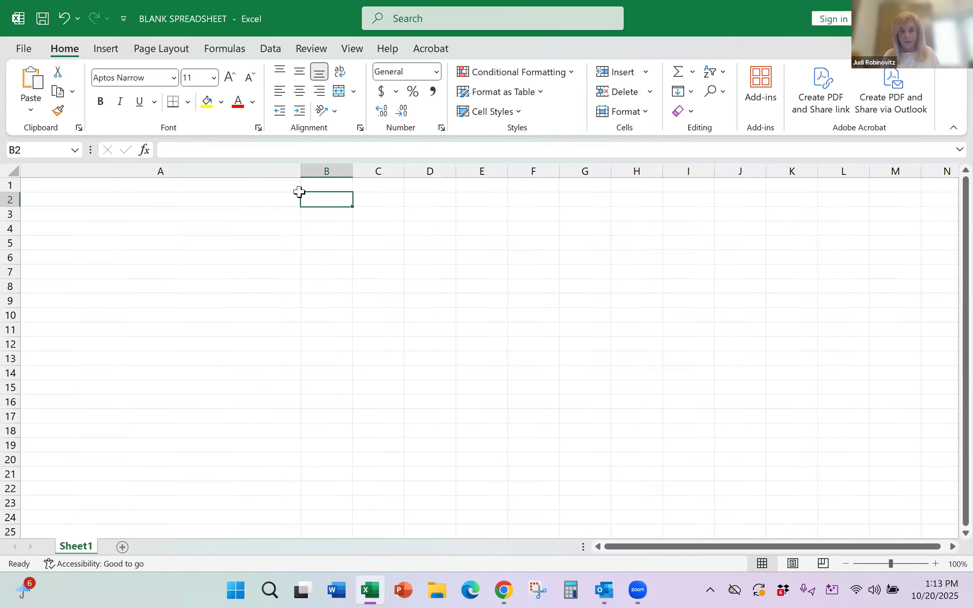
pyautogui.hotkey('shift', 'Right')
pyautogui.hotkey('shift', 'Right')
pyautogui.hotkey('shift', 'Right')
pyautogui.hotkey('shift', 'Right')
pyautogui.hotkey('shift', 'Right')
pyautogui.hotkey('shift', 'Right')
pyautogui.hotkey('shift', 'Right')
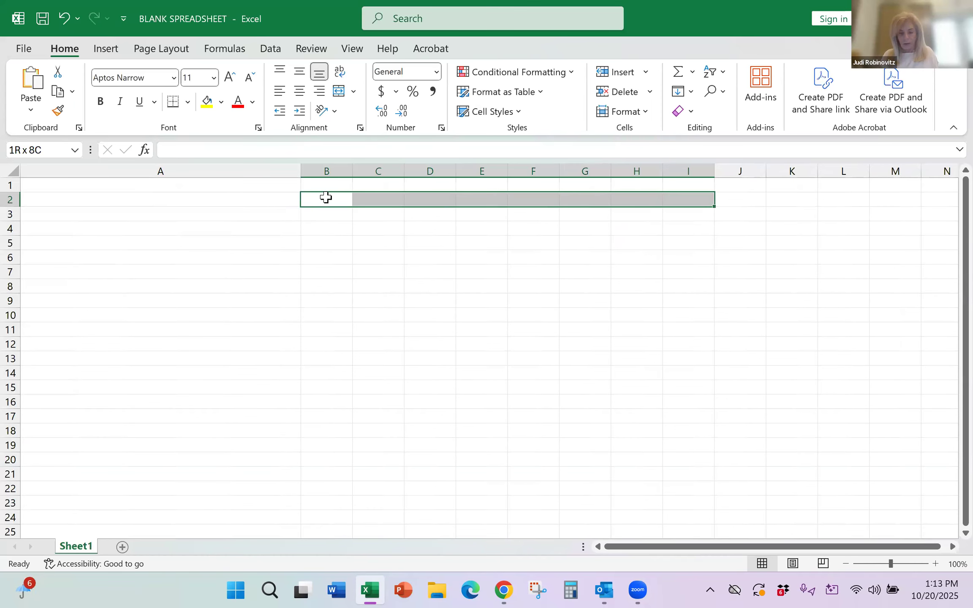
pyautogui.hotkey('alt', 'o')
pyautogui.press('c')
pyautogui.write('w')
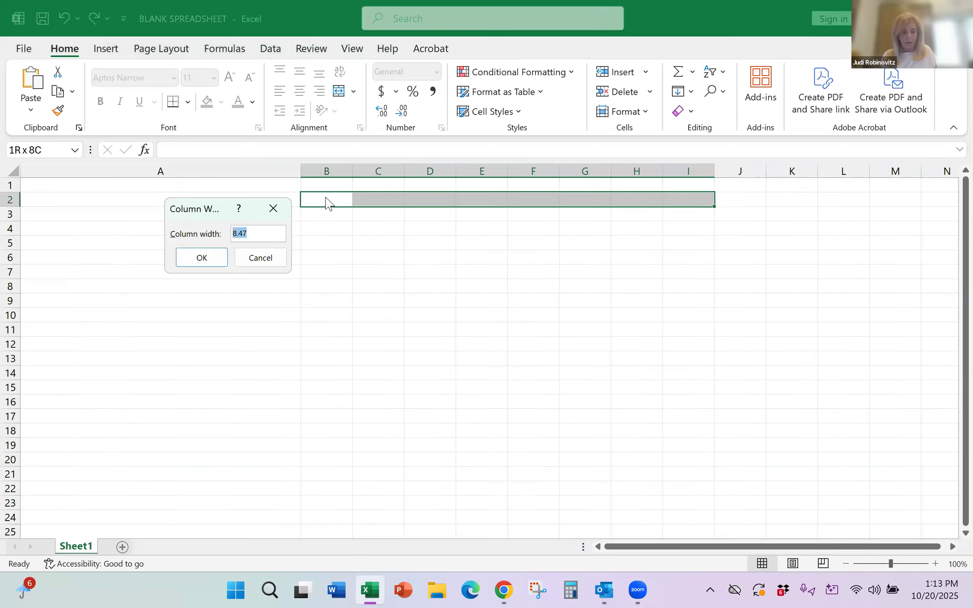
pyautogui.write('12')
pyautogui.press('Return')
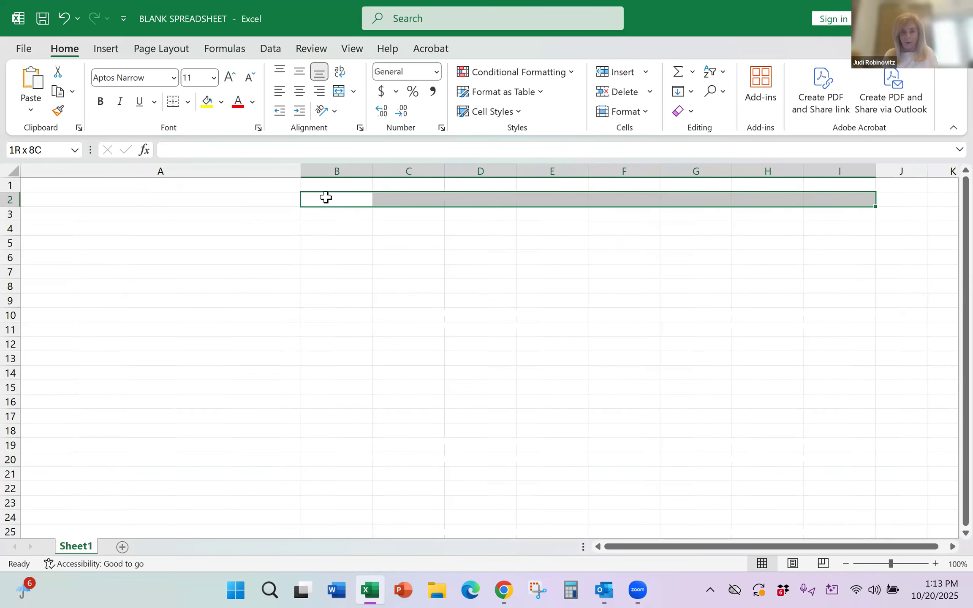
# Paste the copied requirements table into the sheet starting at cell A1
pyautogui.press('Home')
pyautogui.press('Up')
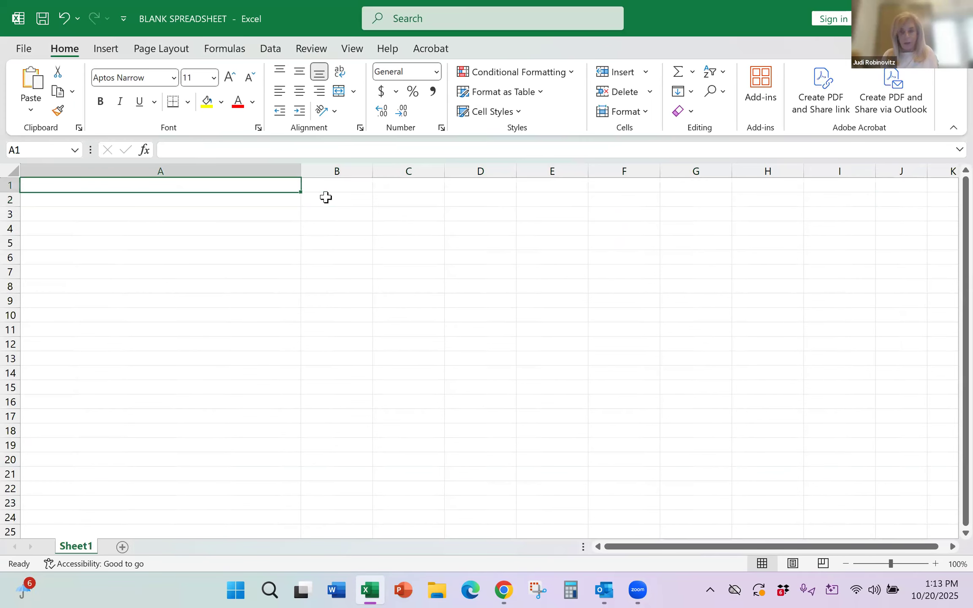
pyautogui.hotkey('ctrl', 'v')
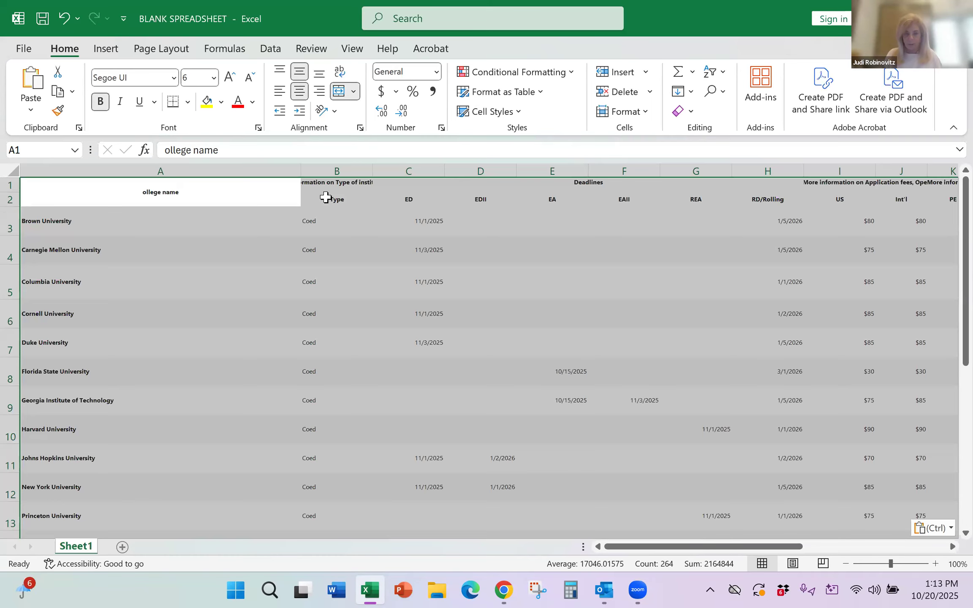
# Set the font of the pasted table to Calibri, size 12
pyautogui.click(141, 78)
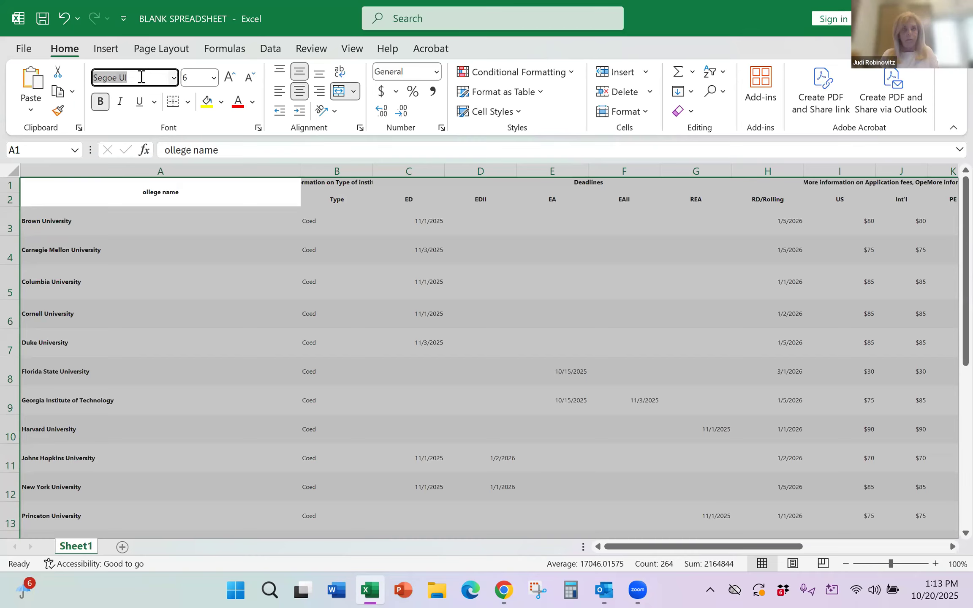
pyautogui.write('Calibri')
pyautogui.press('Tab')
pyautogui.write('12')
pyautogui.press('Return')
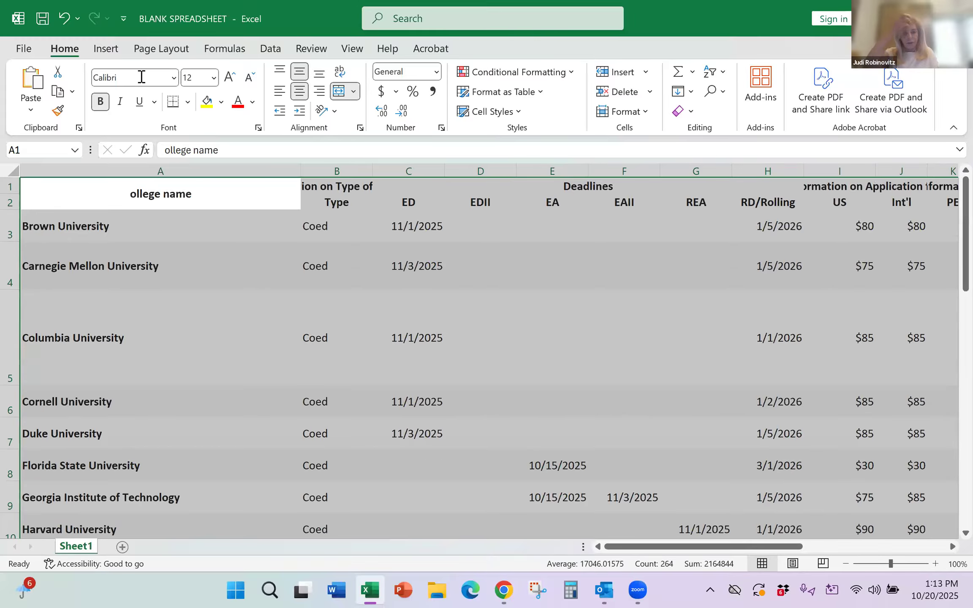
# Set the row height of the pasted table to 18
pyautogui.hotkey('alt', 'o')
pyautogui.press('r')
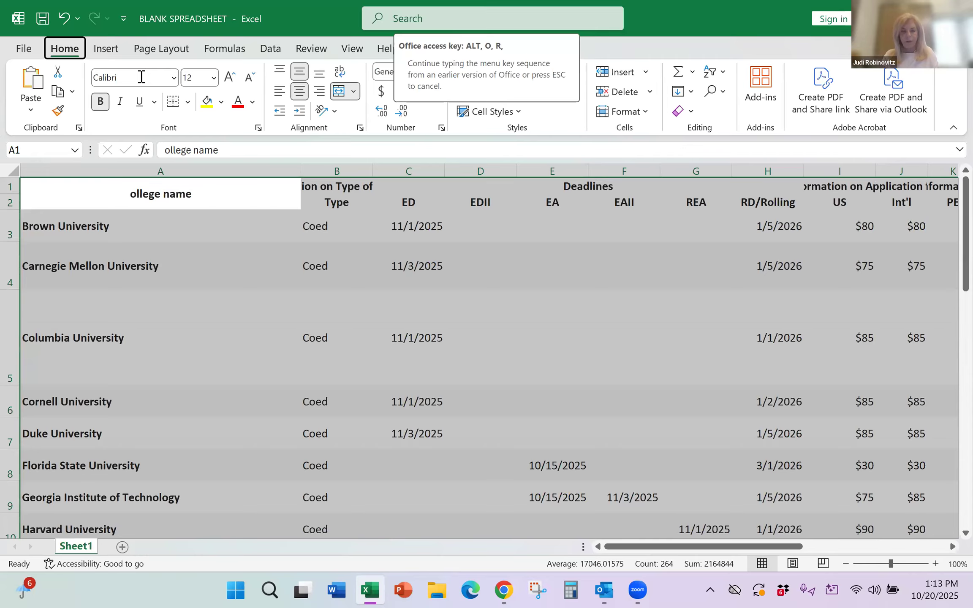
pyautogui.press('e')
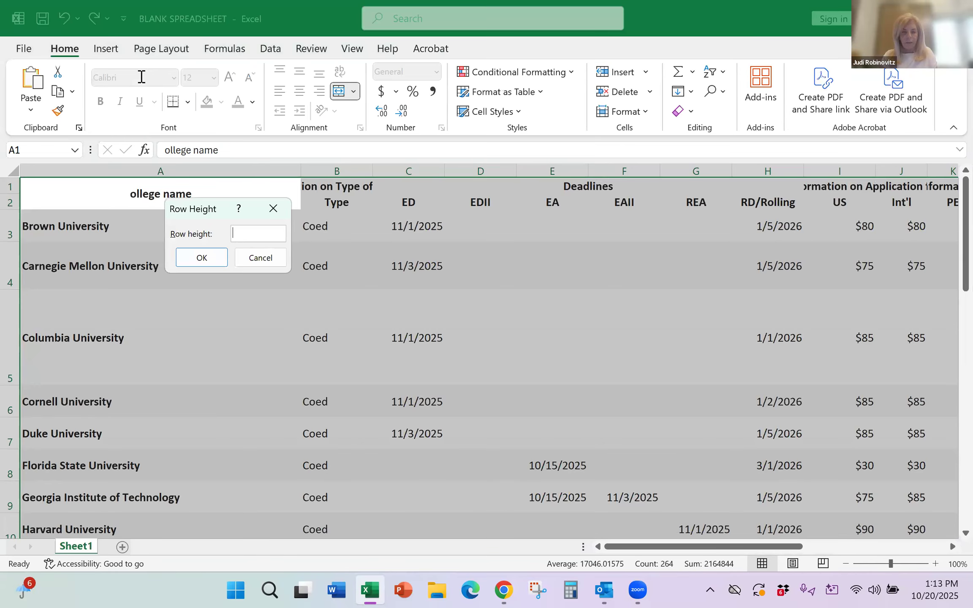
pyautogui.write('18')
pyautogui.press('Return')
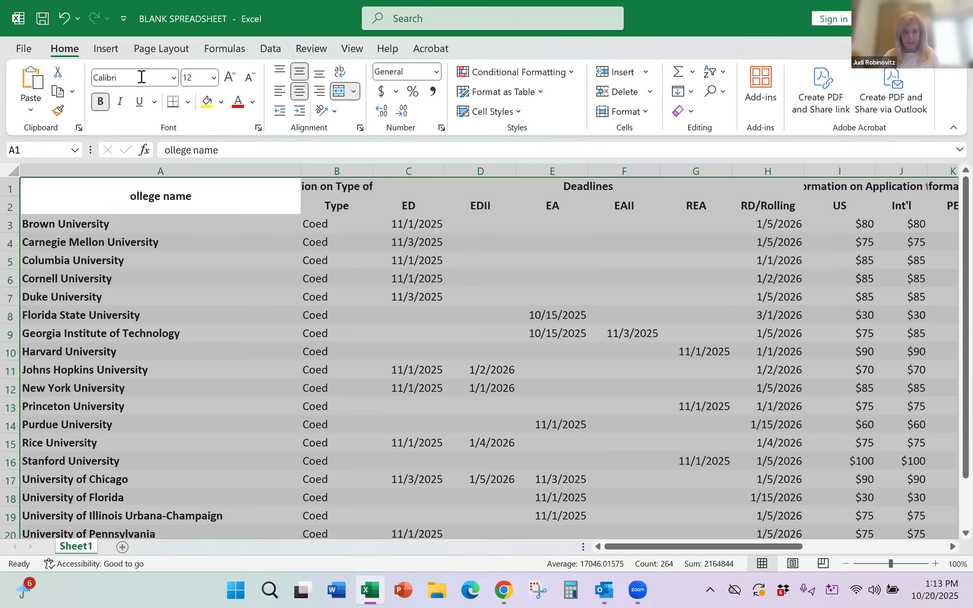
# Delete every table column after RD/Rolling, starting with the US application fee column
pyautogui.click(841, 222)
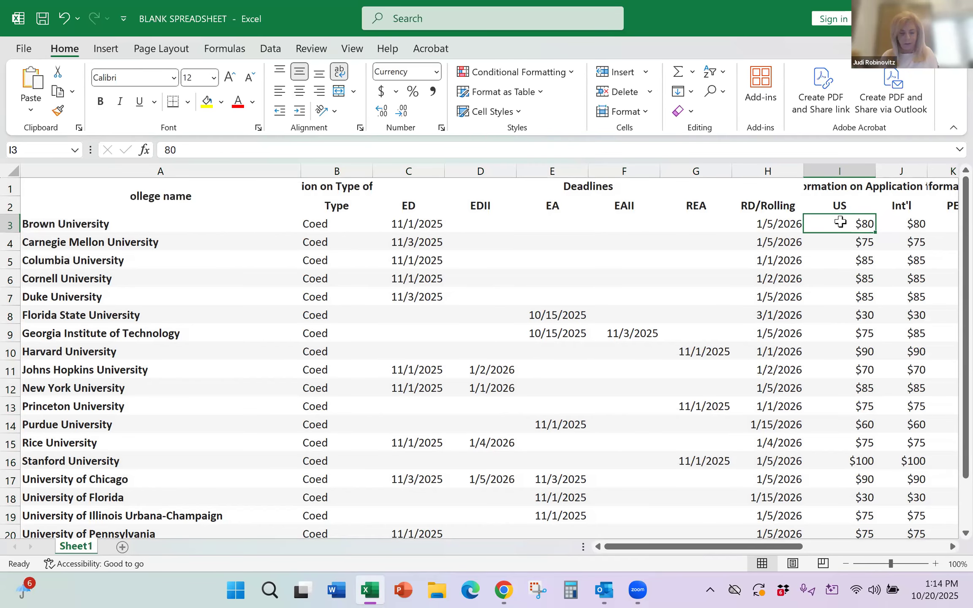
pyautogui.hotkey('ctrl', '-')
pyautogui.press('c')
pyautogui.press('Return')
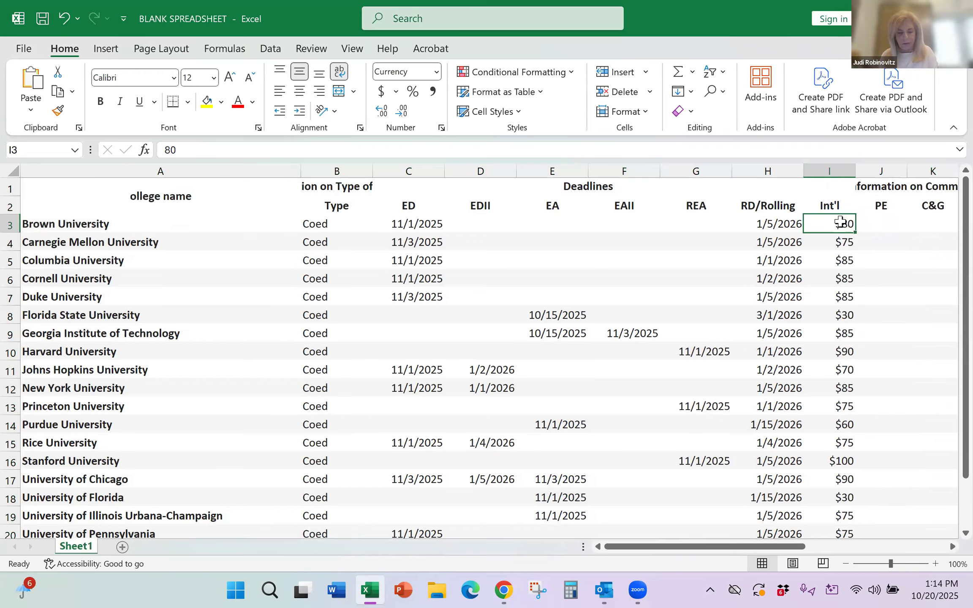
pyautogui.press('F4')
pyautogui.press('F4')
pyautogui.press('F4')
pyautogui.press('F4')
pyautogui.press('F4')
pyautogui.press('F4')
pyautogui.press('F4')
pyautogui.press('F4')
pyautogui.press('F4')
pyautogui.press('F4')
pyautogui.press('F4')
pyautogui.press('F4')
pyautogui.press('F4')
pyautogui.press('F4')
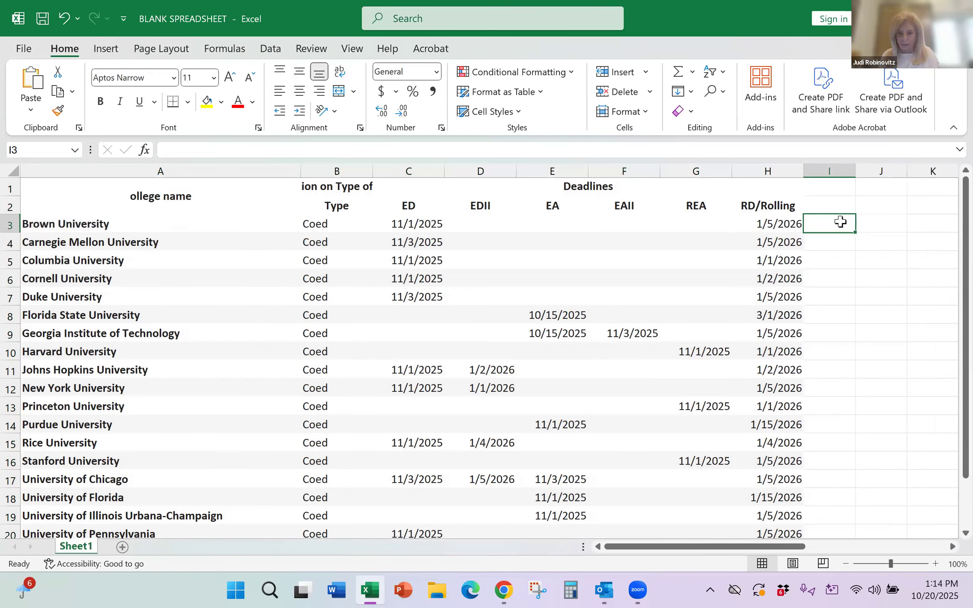
# Delete the entire institution Type column in column B
pyautogui.press('Left')
pyautogui.press('Home')
pyautogui.press('Right')
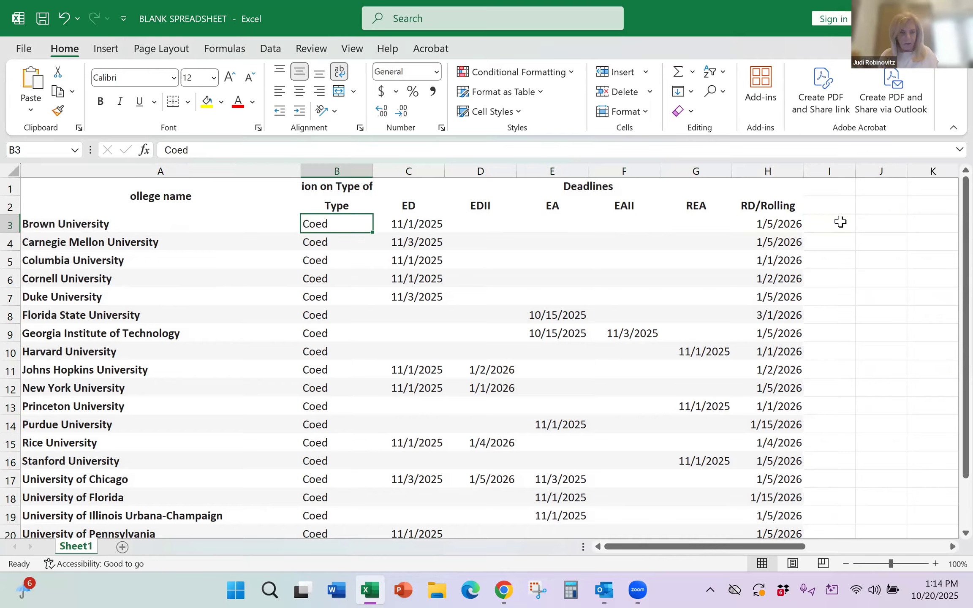
pyautogui.hotkey('ctrl', '-')
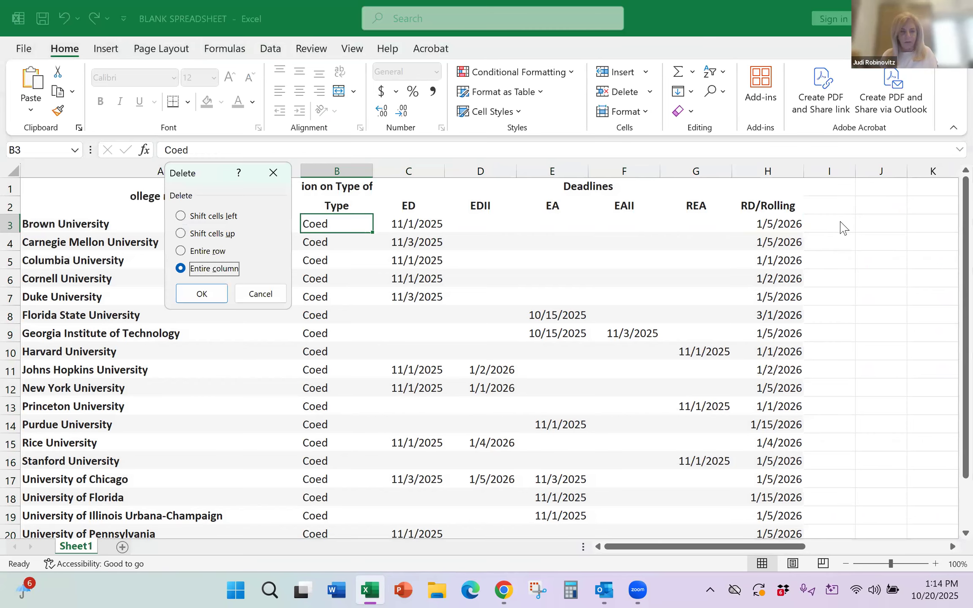
pyautogui.press('Return')
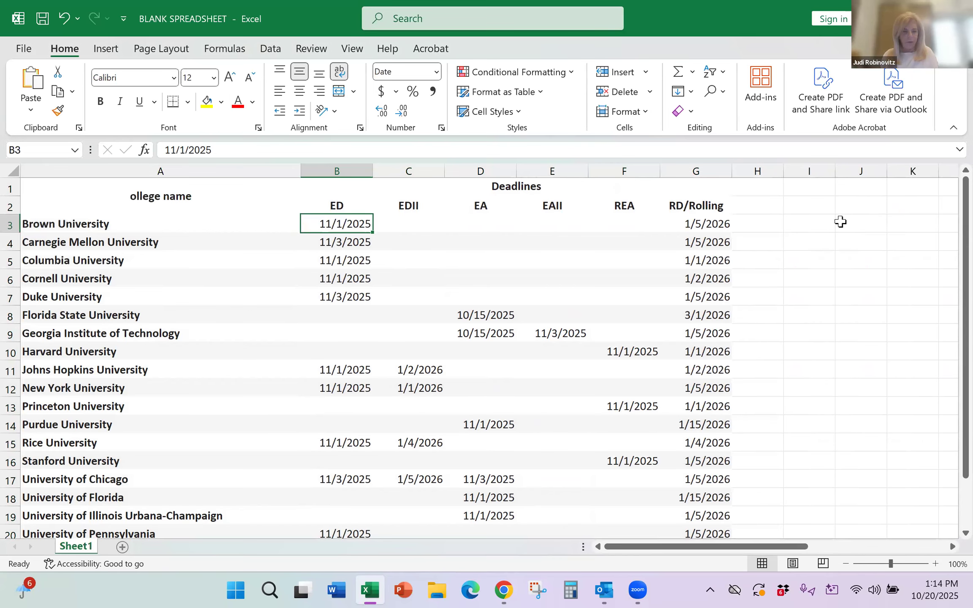
pyautogui.press('Left')
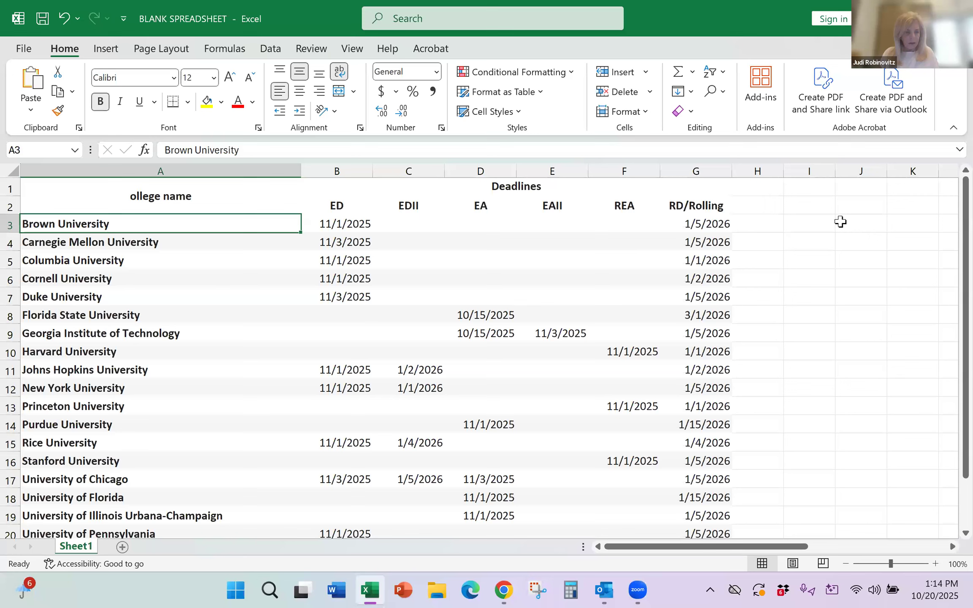
pyautogui.press('Up')
pyautogui.press('F2')
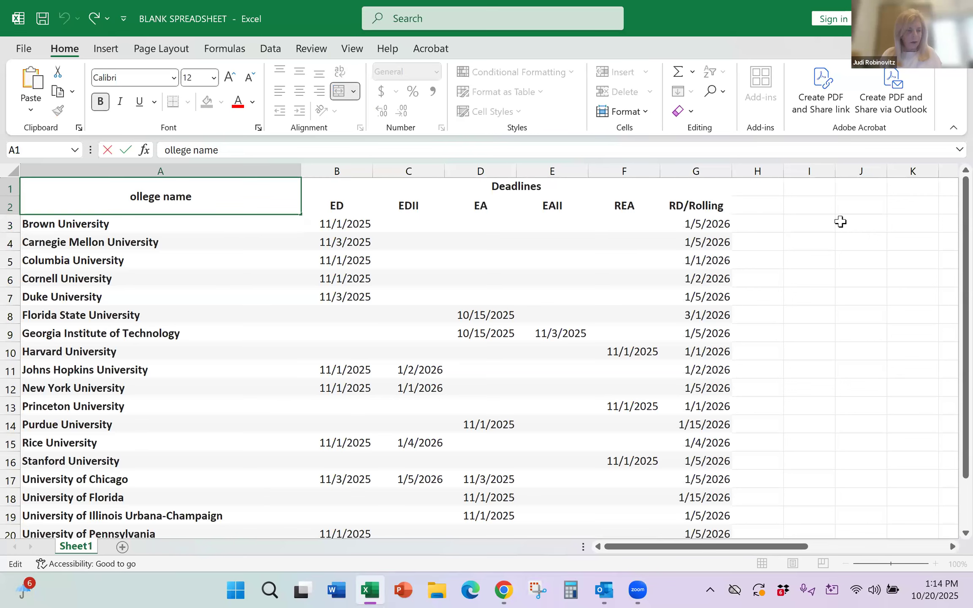
pyautogui.write('C')
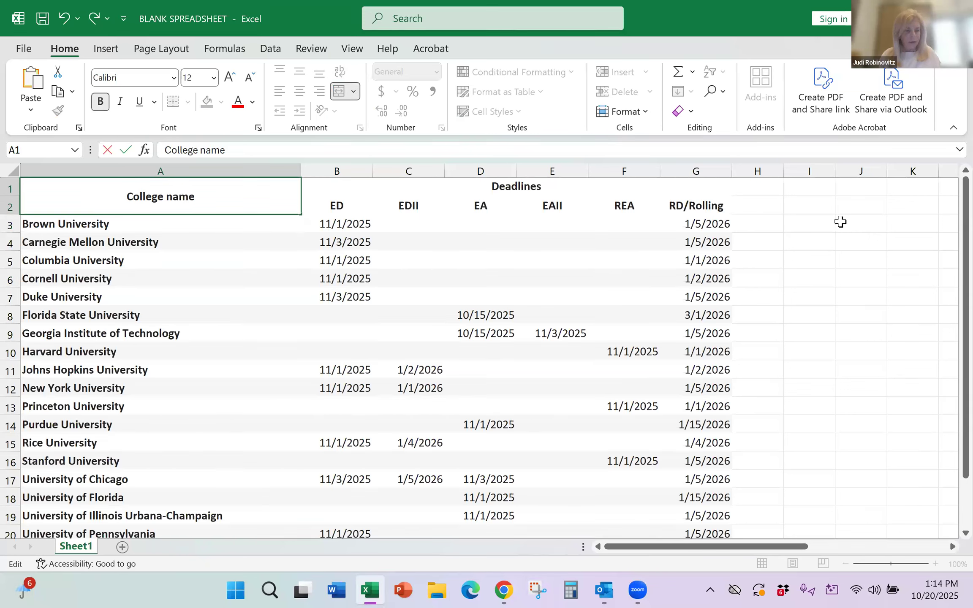
pyautogui.press('Escape')
# Align the heading in cell A1 to the top left and correct its text to "College name"
pyautogui.click(280, 71)
pyautogui.click(280, 90)
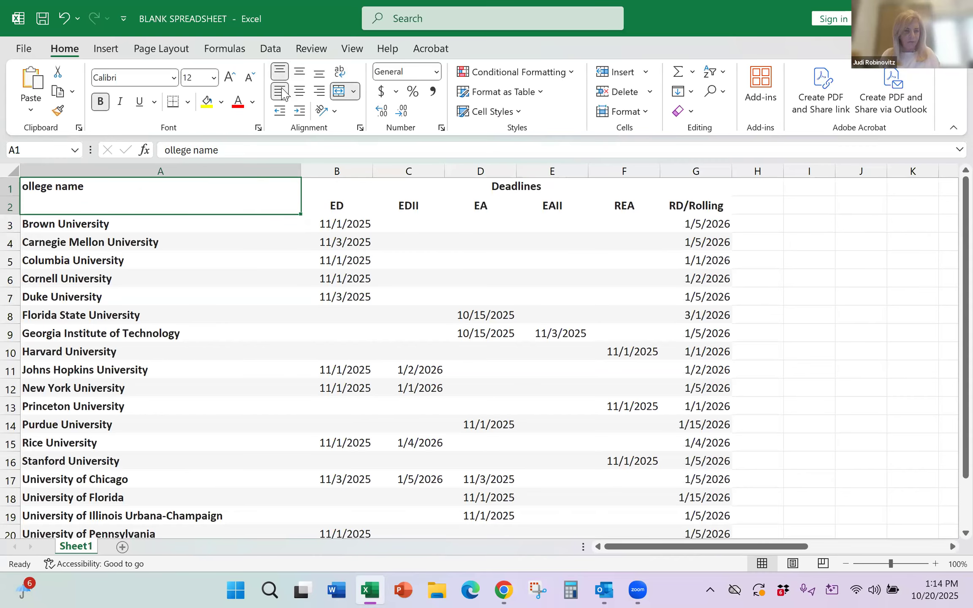
pyautogui.press('F2')
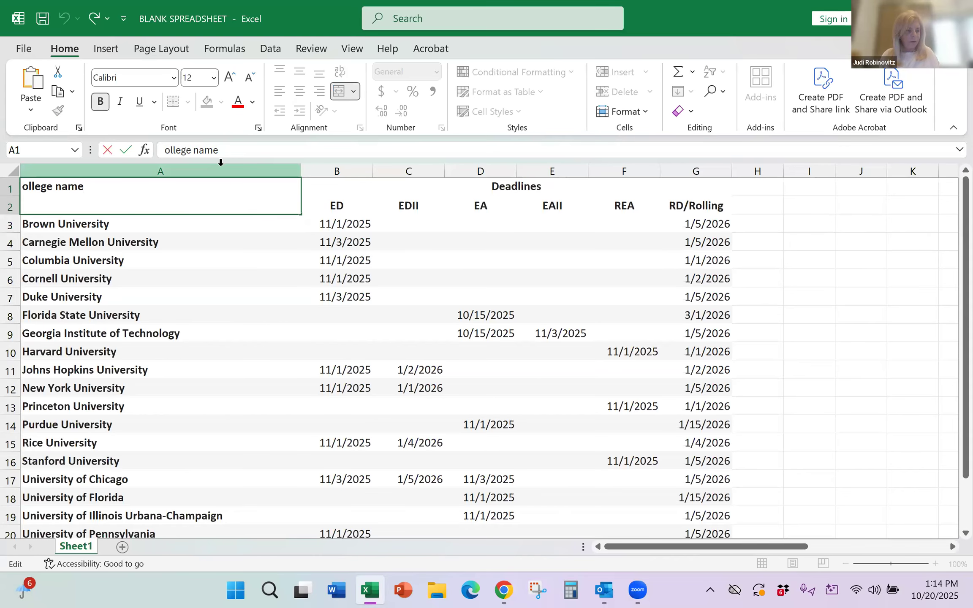
pyautogui.write('C')
pyautogui.write('C')
pyautogui.press('Return')
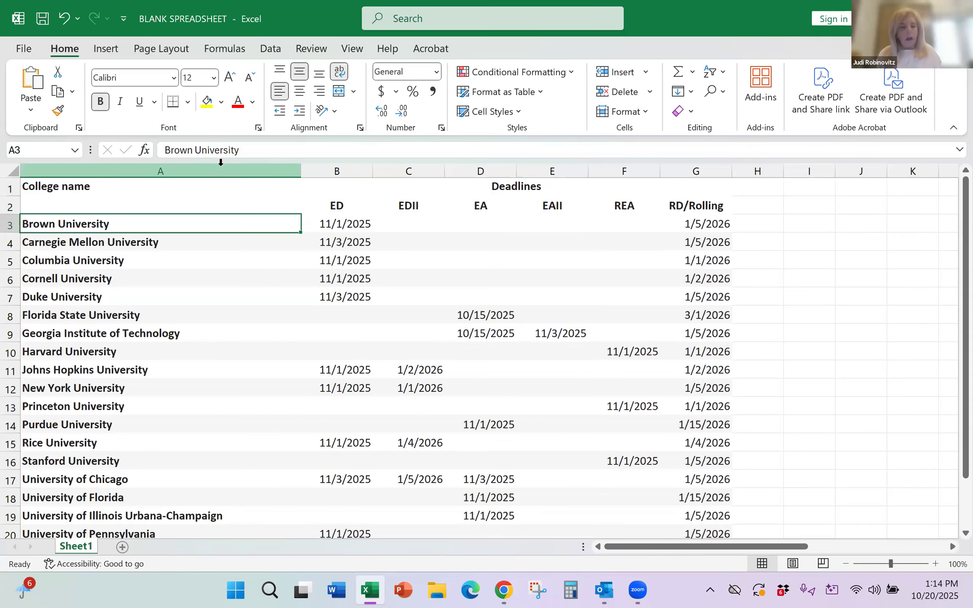
pyautogui.press('Up')
pyautogui.hotkey('shift', 'Right')
pyautogui.hotkey('shift', 'Down')
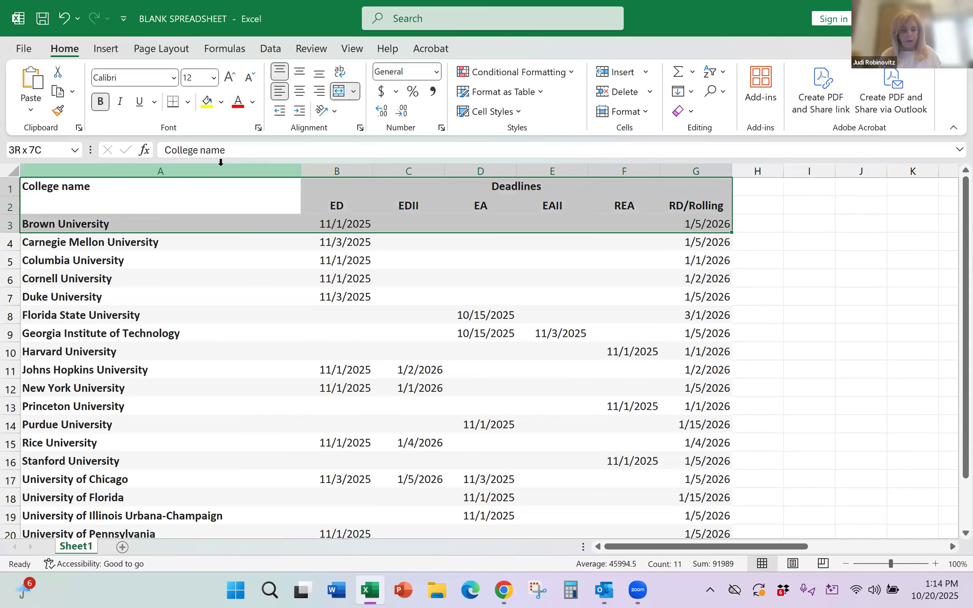
pyautogui.hotkey('ctrl', 'shift', 'Down')
pyautogui.hotkey('ctrl', '1')
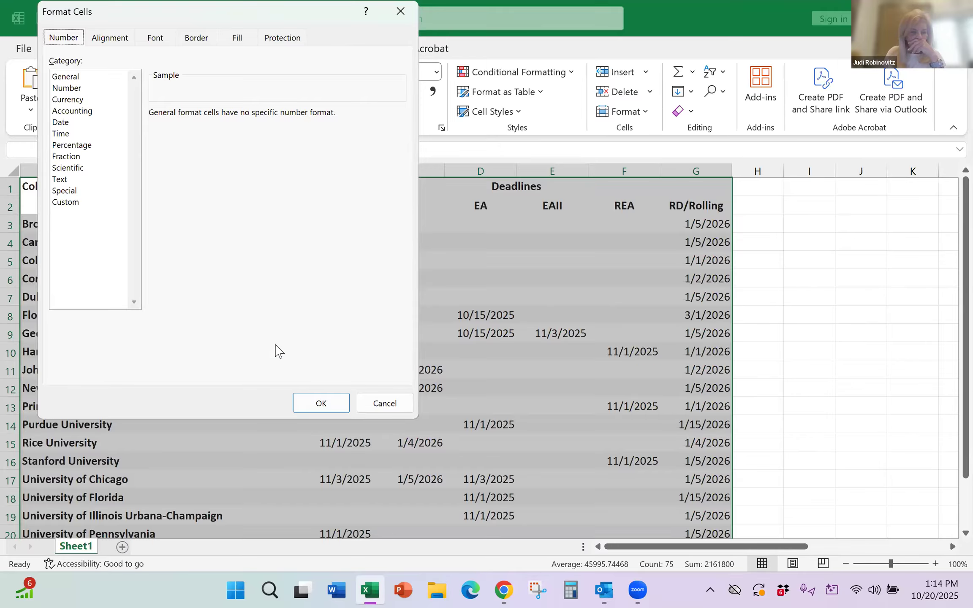
pyautogui.click(311, 402)
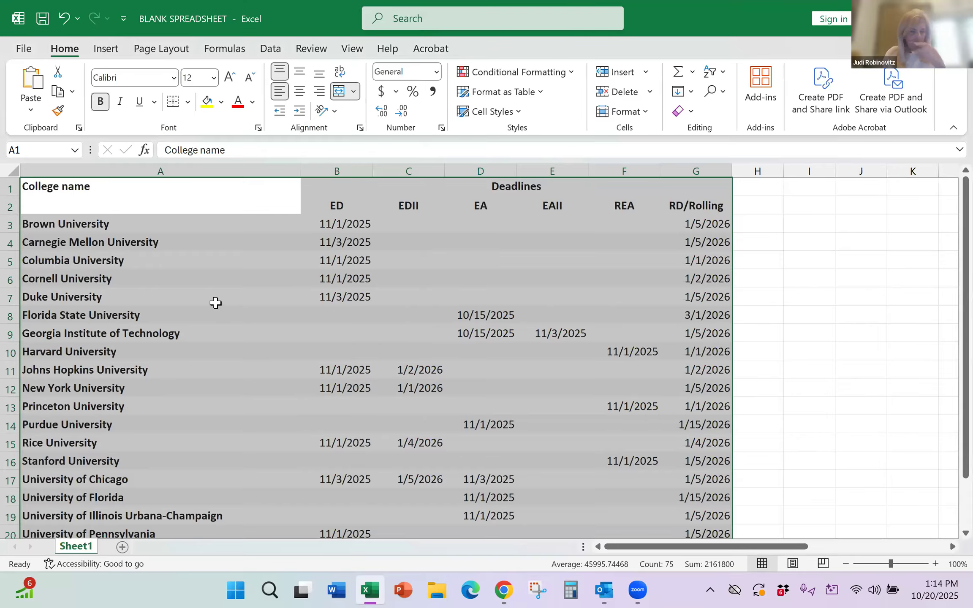
# Apply outline and inside borders to the college rows in A3:G22, then return to the heading cell A1
pyautogui.hotkey('ctrl', 'Home')
pyautogui.press('Down')
pyautogui.hotkey('shift', 'Right')
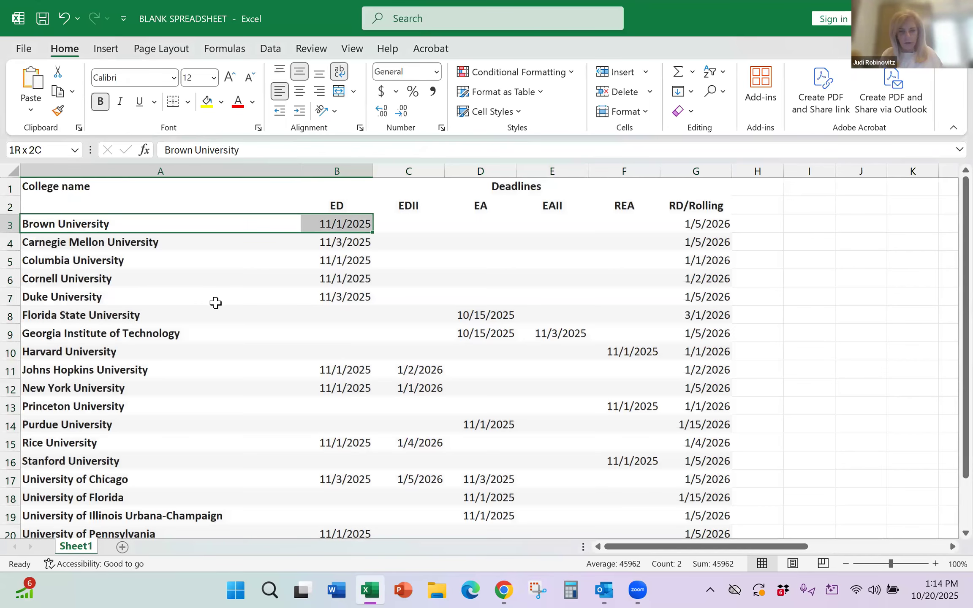
pyautogui.hotkey('ctrl', 'shift', 'Right')
pyautogui.hotkey('ctrl', 'shift', 'Down')
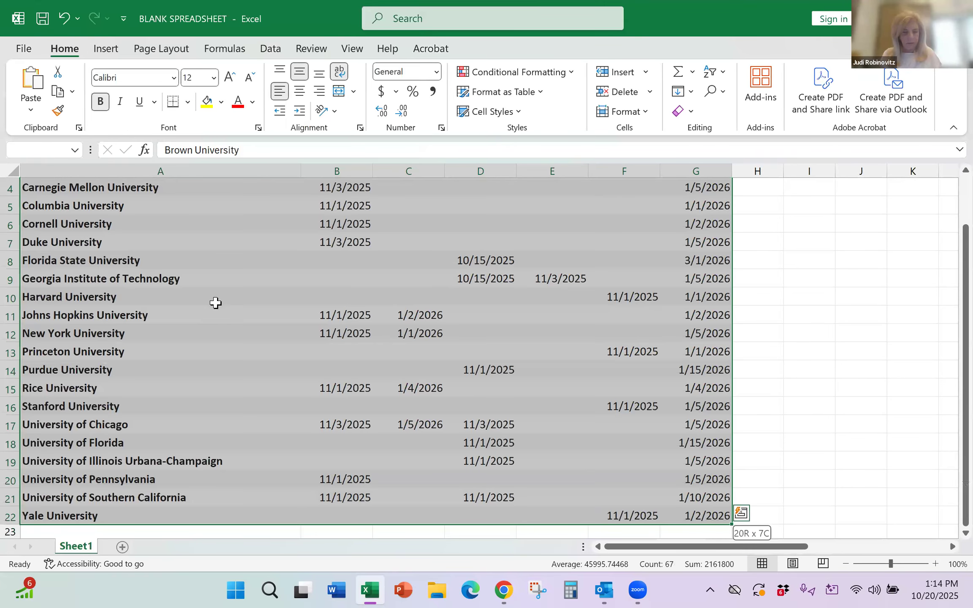
pyautogui.hotkey('ctrl', '1')
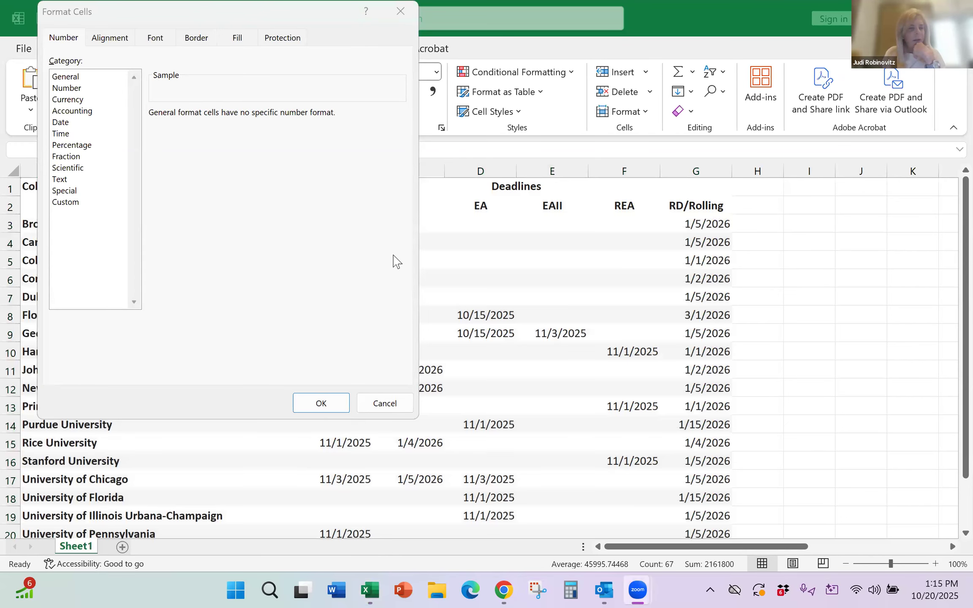
pyautogui.click(196, 42)
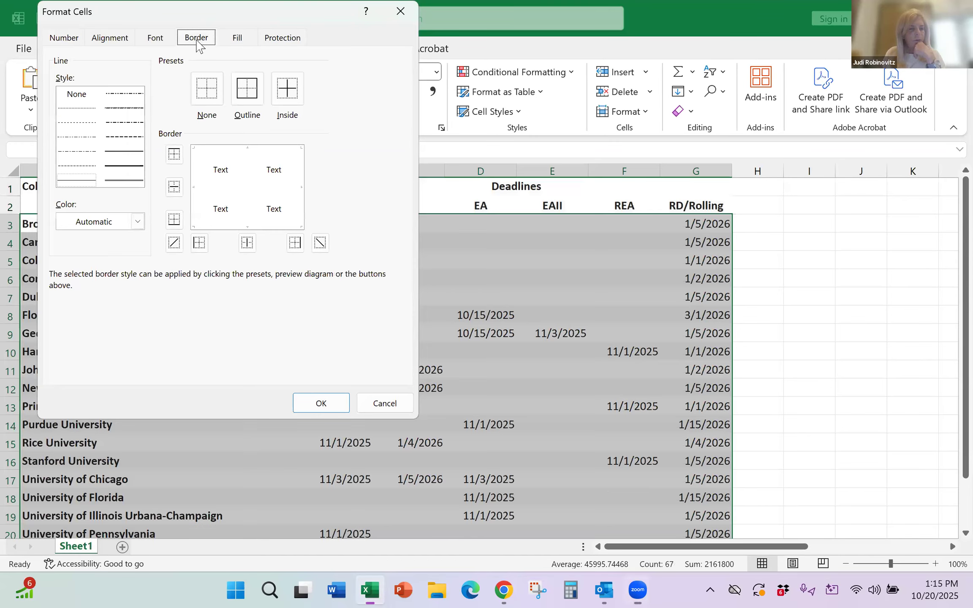
pyautogui.click(250, 96)
pyautogui.click(287, 91)
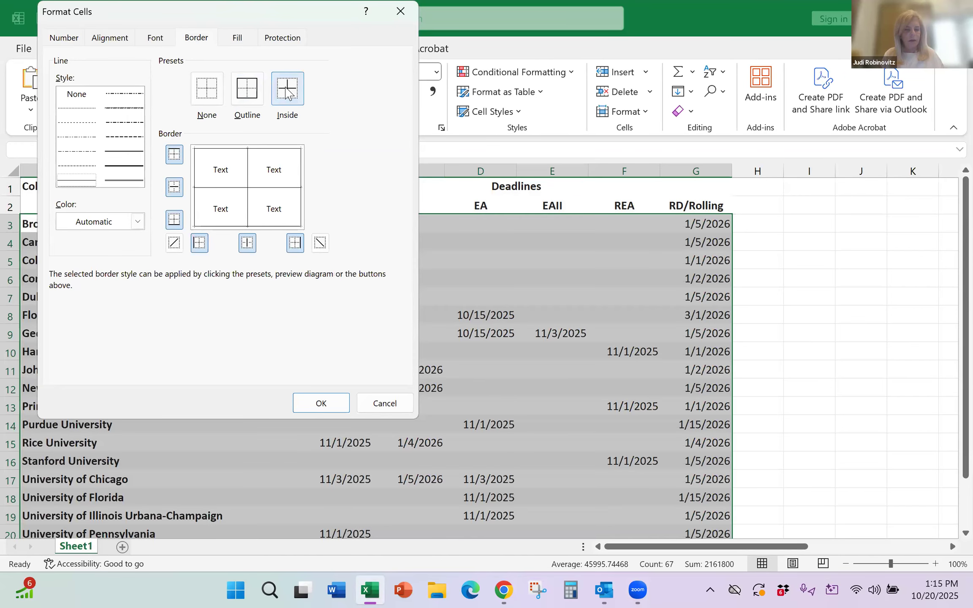
pyautogui.press('Return')
pyautogui.press('Left')
pyautogui.press('Up')
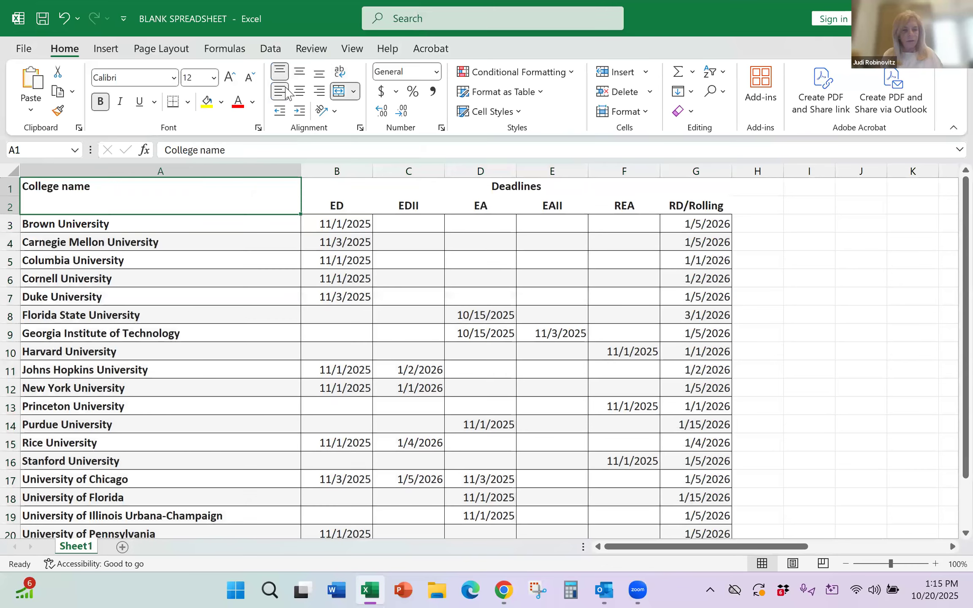
# Apply outline and inside borders to the heading rows A1:G2
pyautogui.hotkey('shift', 'Right')
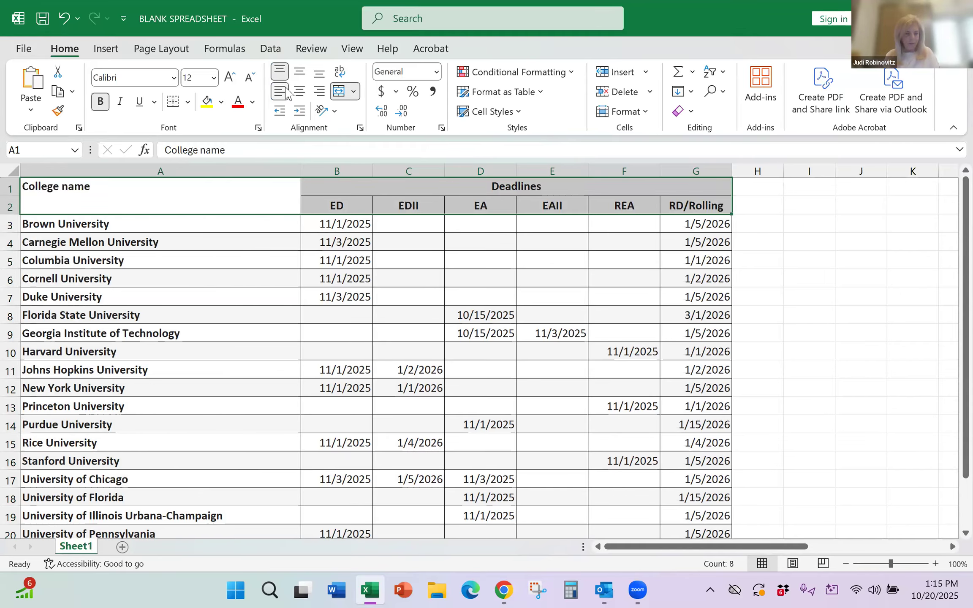
pyautogui.press('Left')
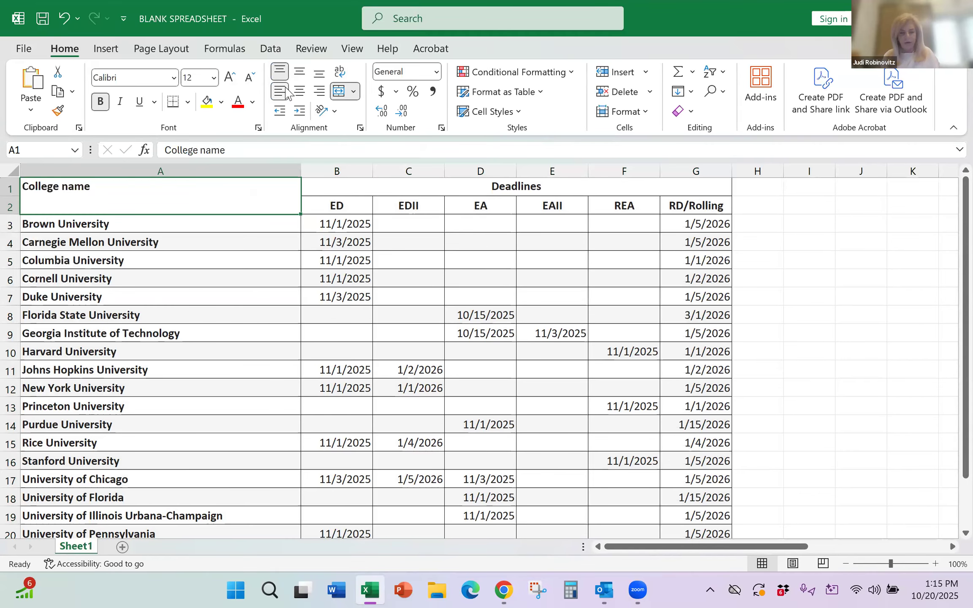
# Center the deadline headings and dates in B2:G22 horizontally
pyautogui.press('Down')
pyautogui.press('Right')
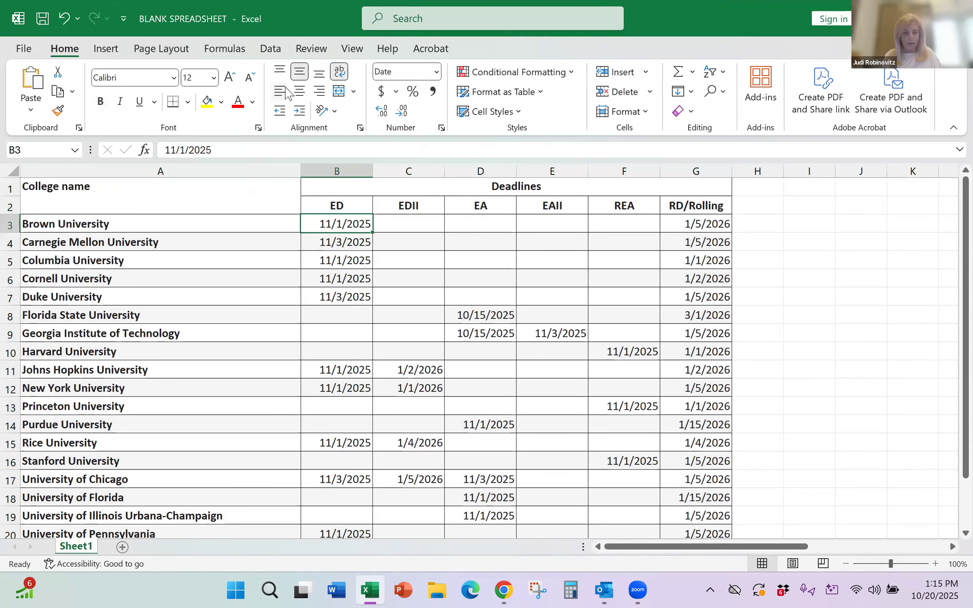
pyautogui.press('Up')
pyautogui.hotkey('shift', 'Right')
pyautogui.hotkey('shift', 'Right')
pyautogui.hotkey('shift', 'Right')
pyautogui.hotkey('shift', 'Right')
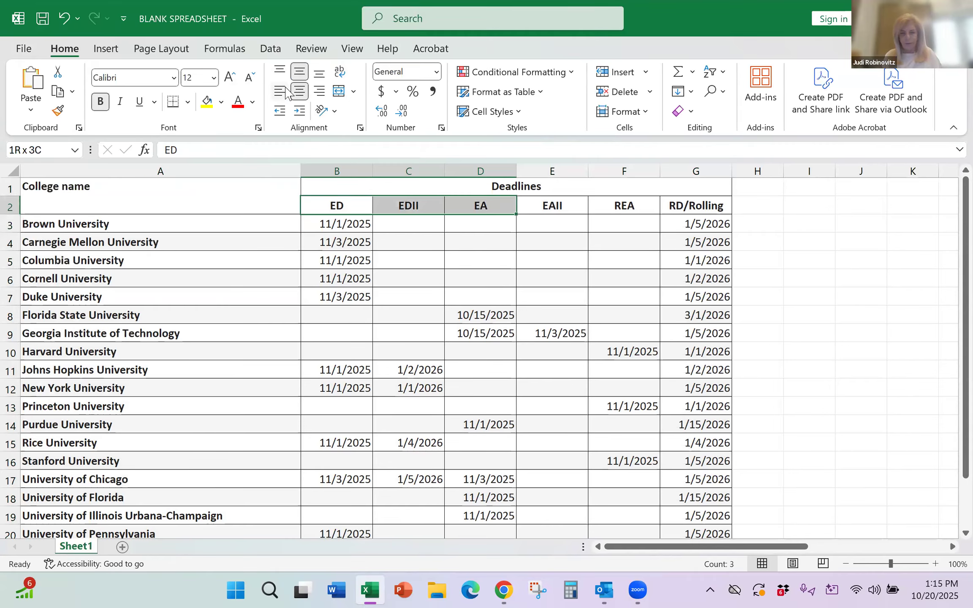
pyautogui.hotkey('shift', 'Right')
pyautogui.hotkey('shift', 'Down')
pyautogui.hotkey('shift', 'Down')
pyautogui.hotkey('shift', 'Down')
pyautogui.hotkey('shift', 'Down')
pyautogui.hotkey('shift', 'Down')
pyautogui.hotkey('shift', 'Down')
pyautogui.hotkey('shift', 'Down')
pyautogui.hotkey('shift', 'Down')
pyautogui.hotkey('shift', 'Down')
pyautogui.hotkey('shift', 'Down')
pyautogui.hotkey('shift', 'Down')
pyautogui.hotkey('shift', 'Down')
pyautogui.hotkey('shift', 'Down')
pyautogui.hotkey('shift', 'Down')
pyautogui.hotkey('shift', 'Down')
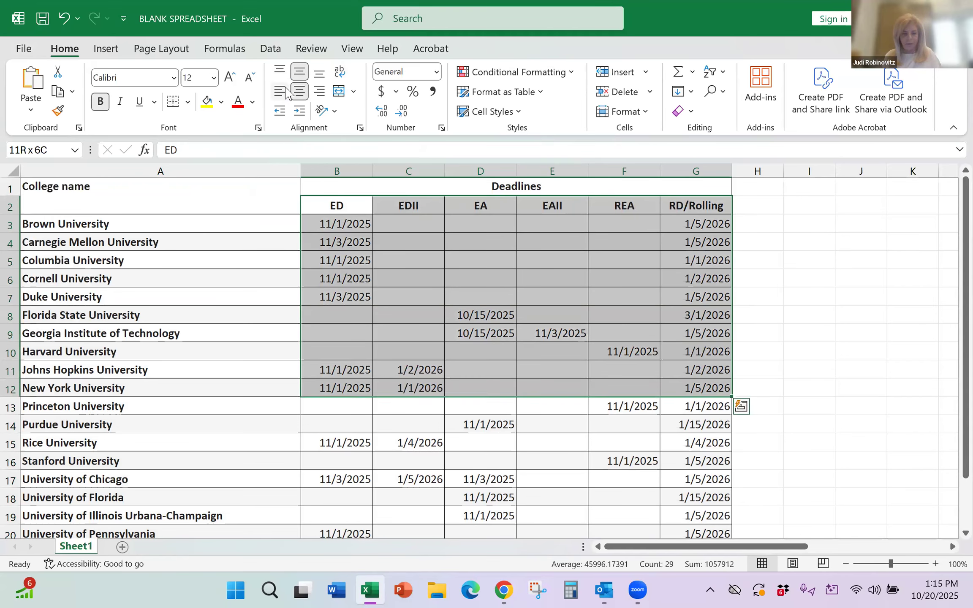
pyautogui.hotkey('ctrl', 'shift', 'Down')
pyautogui.hotkey('ctrl', 'shift', 'Down')
pyautogui.hotkey('ctrl', 'shift', 'Down')
pyautogui.hotkey('ctrl', 'shift', 'Up')
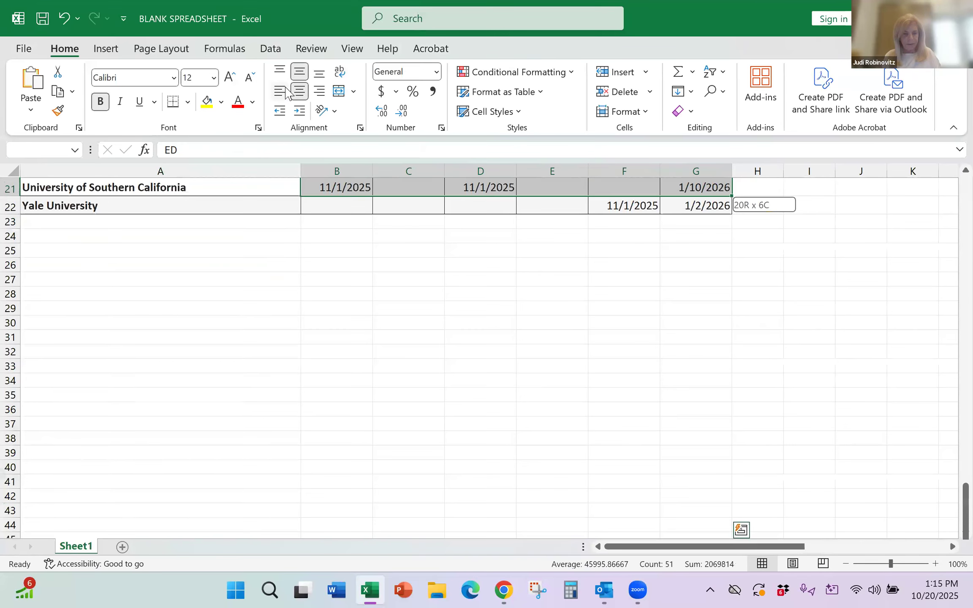
pyautogui.hotkey('shift', 'Down')
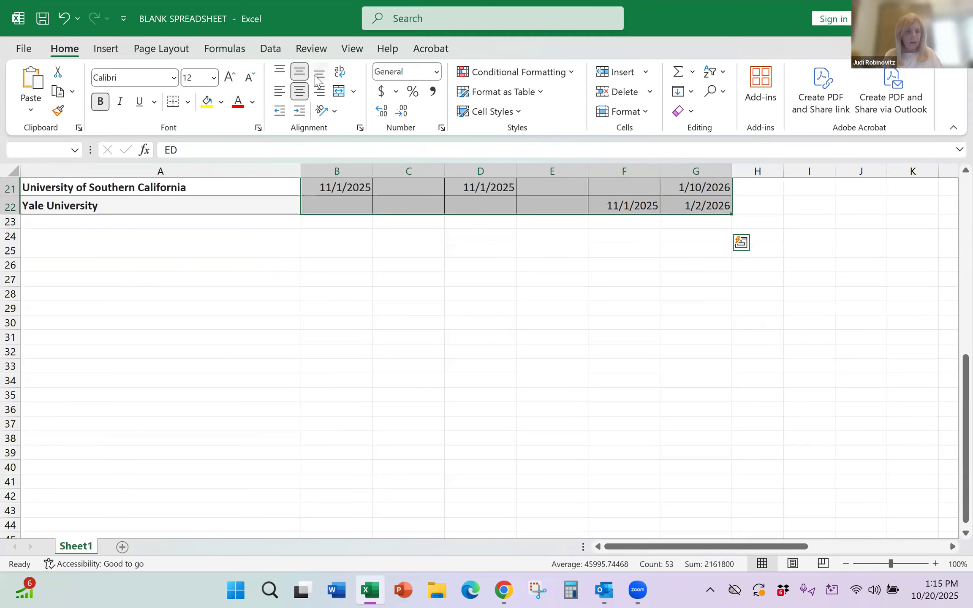
pyautogui.click(298, 94)
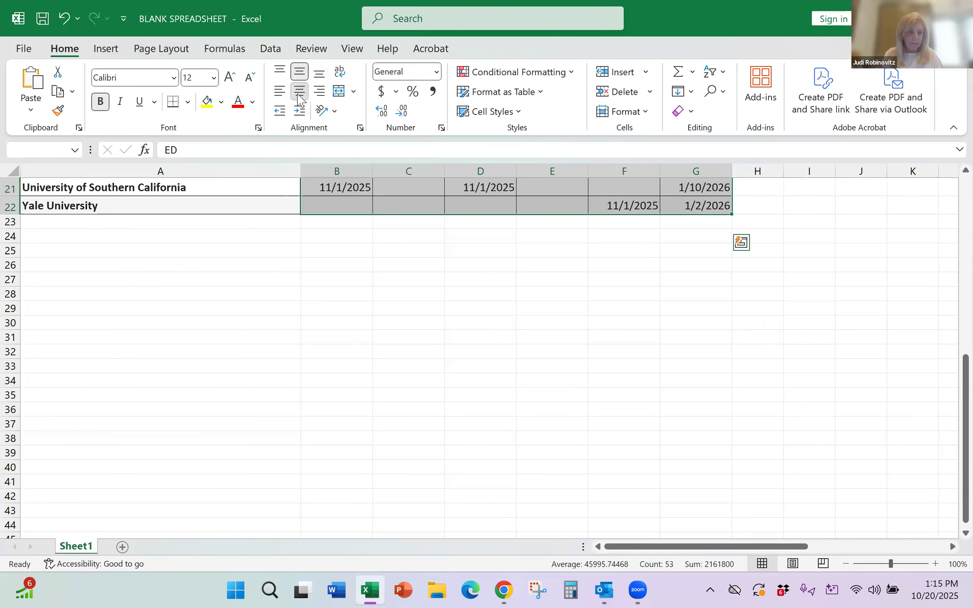
pyautogui.click(300, 100)
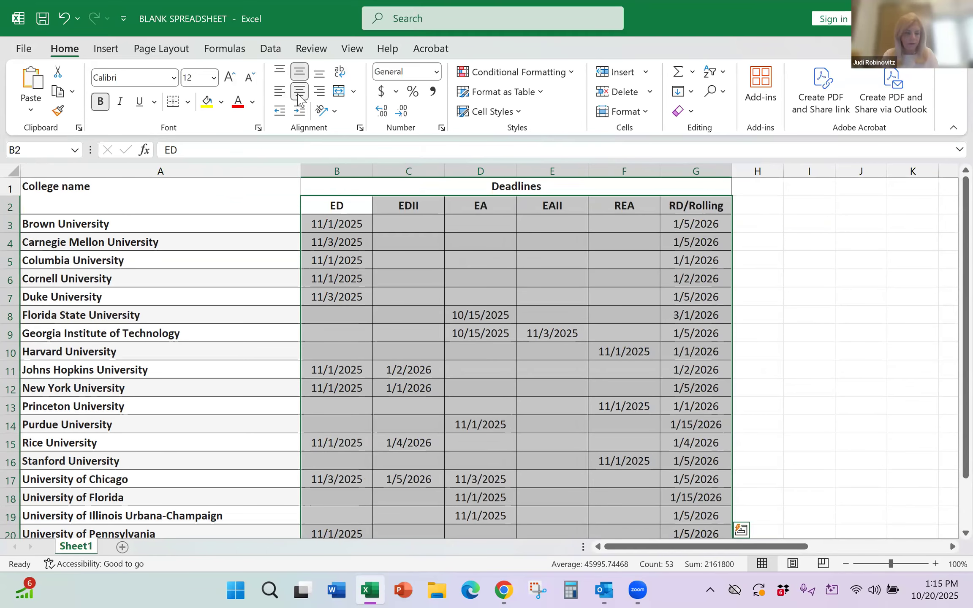
# Insert a blank column B between the college names and the ED deadlines, and narrow it to less than half its width
pyautogui.hotkey('ctrl', 'Home')
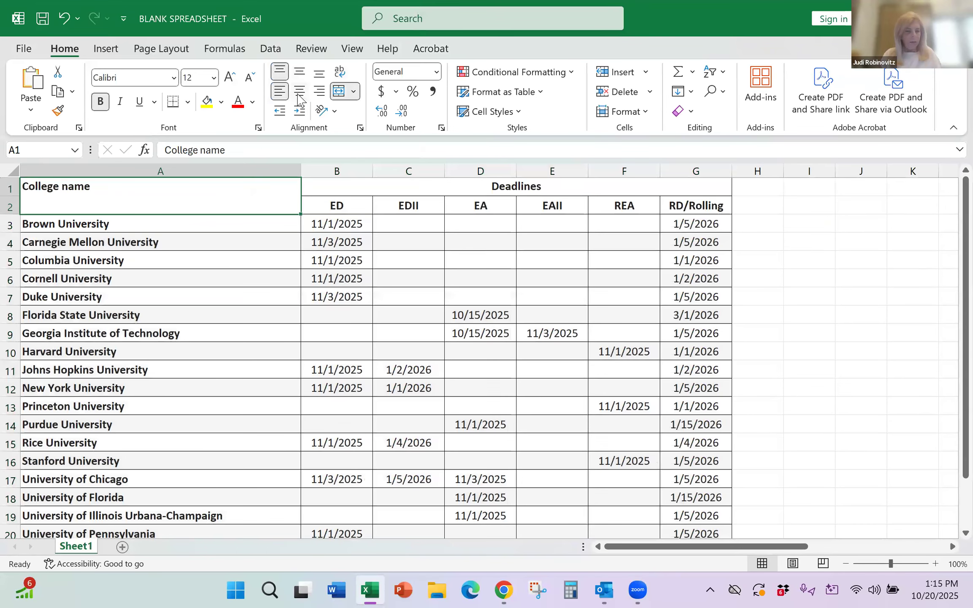
pyautogui.press('Right')
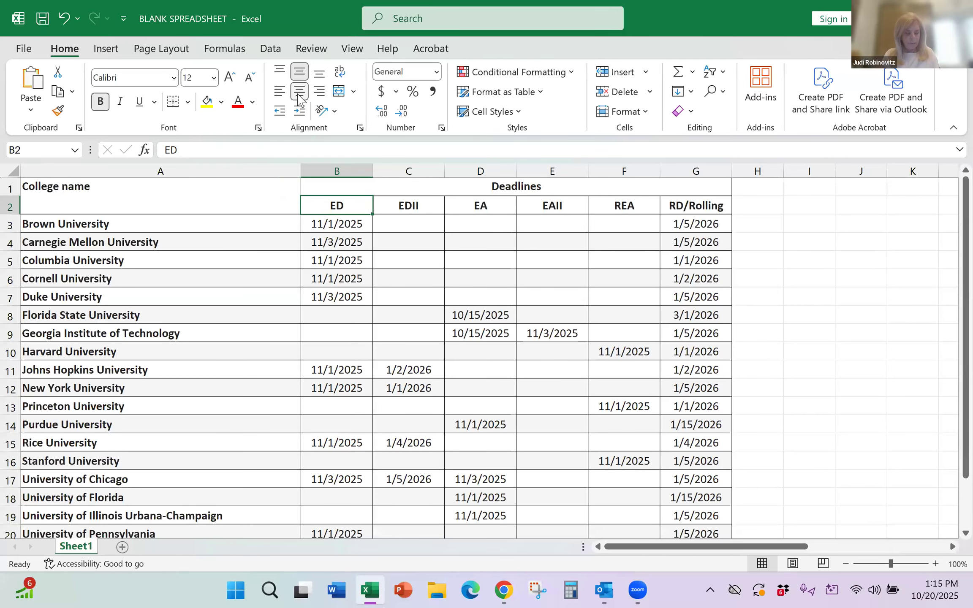
pyautogui.hotkey('alt', 'i')
pyautogui.press('c')
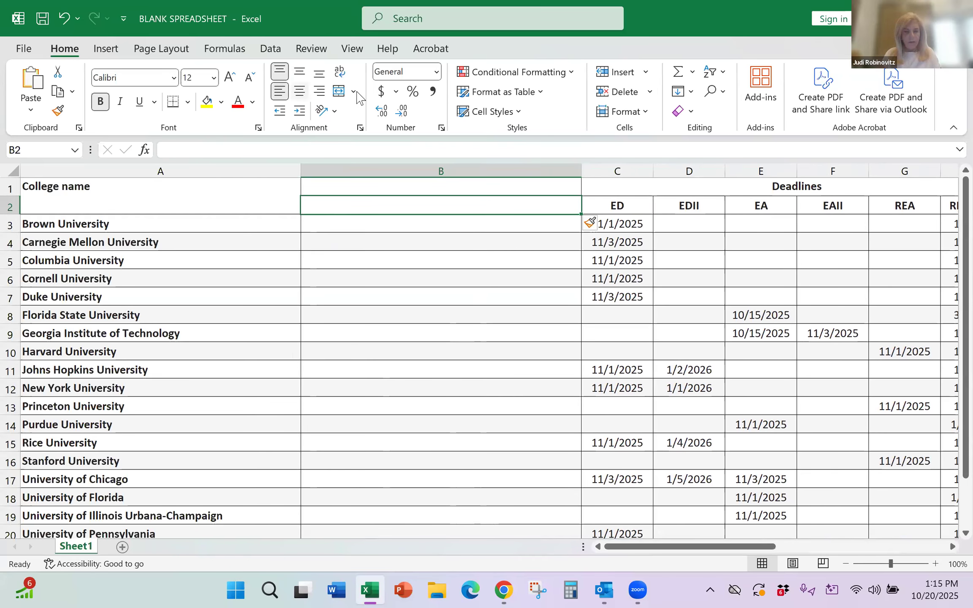
pyautogui.moveTo(583, 171); pyautogui.dragTo(414, 174)
# Enter the heading Status in cell B2
pyautogui.write('S')
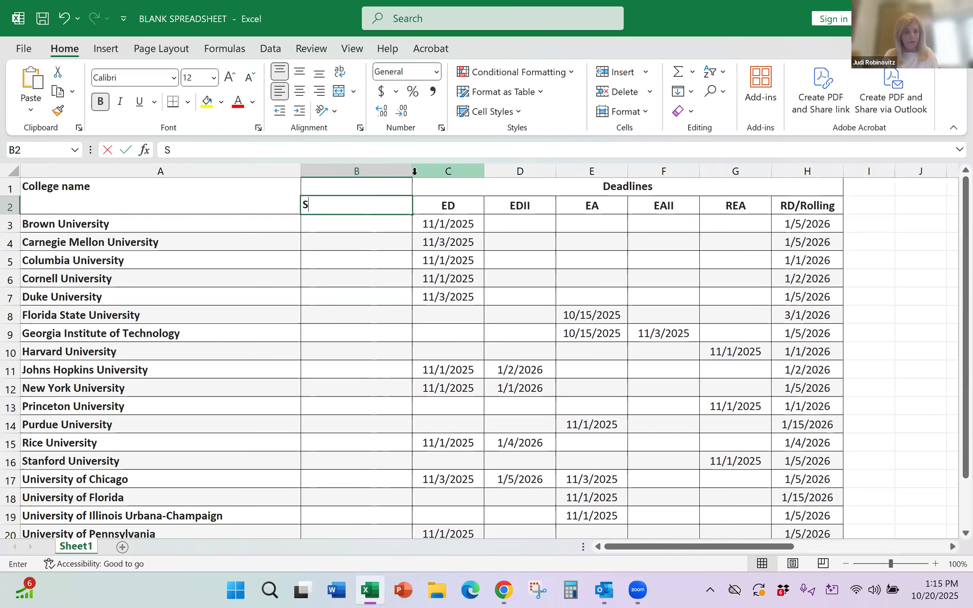
pyautogui.write('tat')
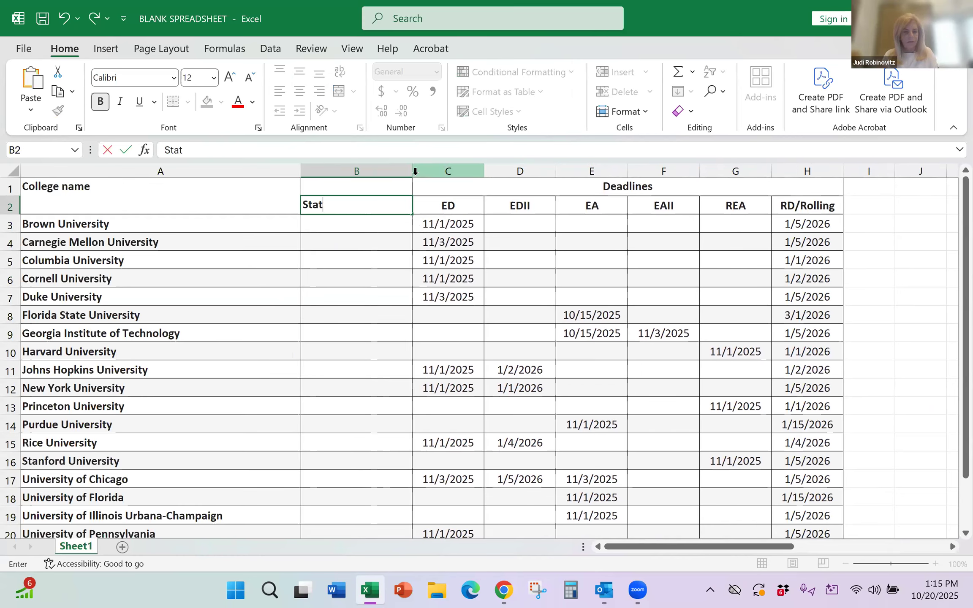
pyautogui.write('us')
pyautogui.press('Return')
# Center the Status column cells B2:B22 horizontally
pyautogui.press('Up')
pyautogui.hotkey('ctrl', 'shift', 'Down')
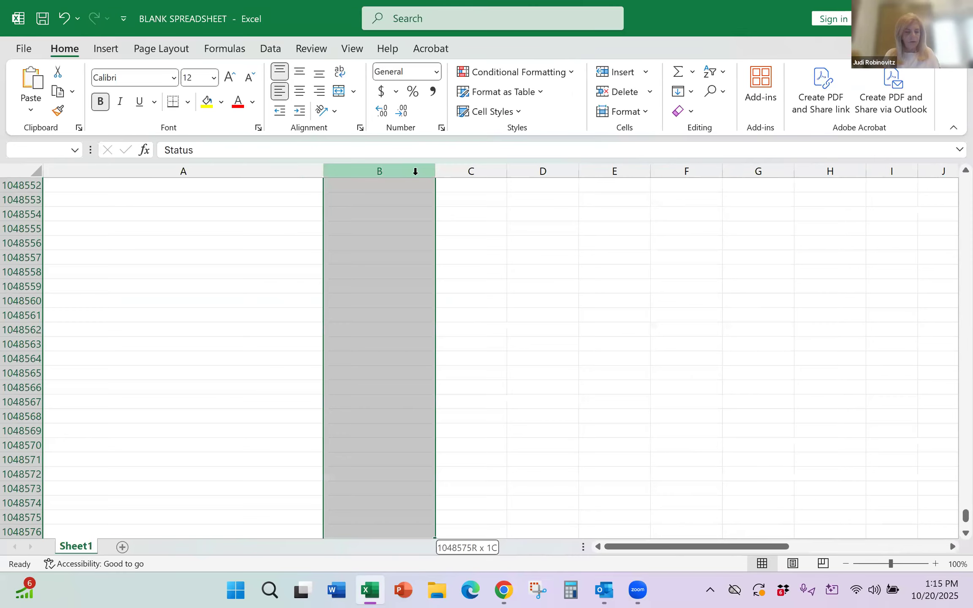
pyautogui.hotkey('ctrl', 'shift', 'Up')
pyautogui.hotkey('shift', 'Down')
pyautogui.hotkey('shift', 'Down')
pyautogui.hotkey('shift', 'Down')
pyautogui.hotkey('shift', 'Down')
pyautogui.hotkey('shift', 'Down')
pyautogui.hotkey('shift', 'Down')
pyautogui.hotkey('shift', 'Down')
pyautogui.hotkey('shift', 'Down')
pyautogui.hotkey('shift', 'Down')
pyautogui.hotkey('shift', 'Down')
pyautogui.hotkey('shift', 'Down')
pyautogui.hotkey('shift', 'Down')
pyautogui.hotkey('shift', 'Down')
pyautogui.hotkey('shift', 'Down')
pyautogui.hotkey('shift', 'Down')
pyautogui.hotkey('shift', 'Down')
pyautogui.hotkey('shift', 'Down')
pyautogui.hotkey('shift', 'Down')
pyautogui.hotkey('shift', 'Down')
pyautogui.hotkey('shift', 'Down')
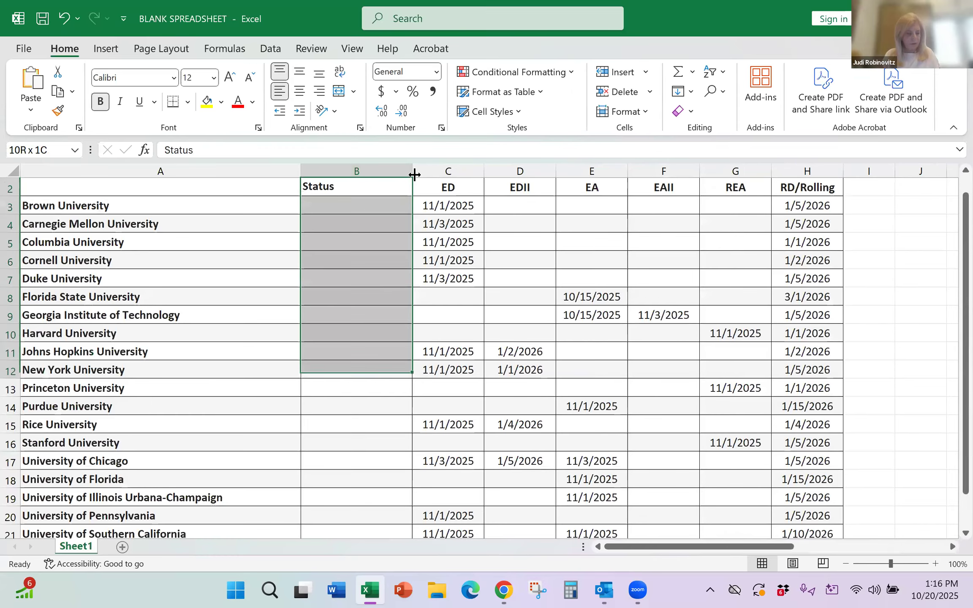
pyautogui.hotkey('shift', 'Down')
pyautogui.hotkey('shift', 'Up')
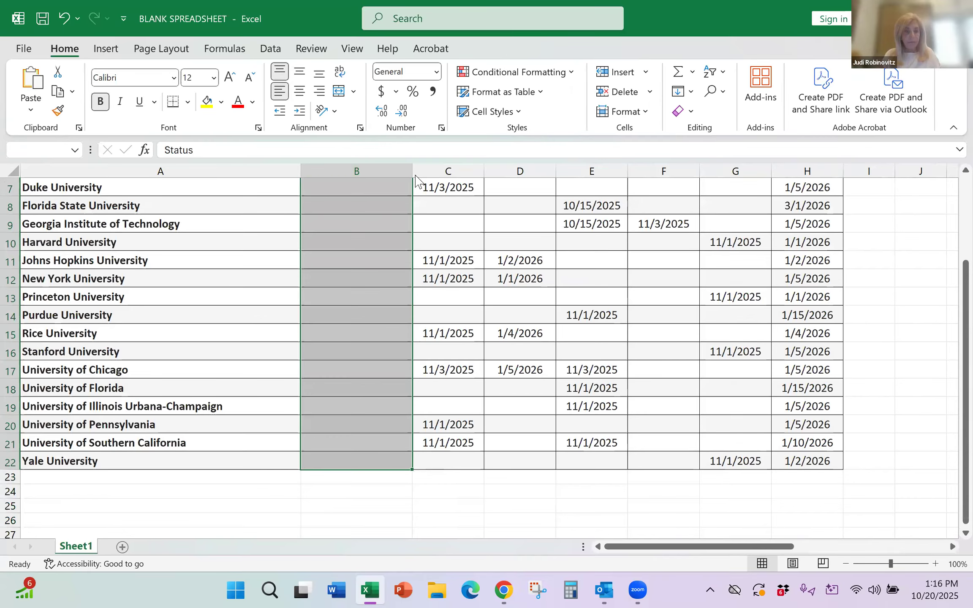
pyautogui.click(300, 91)
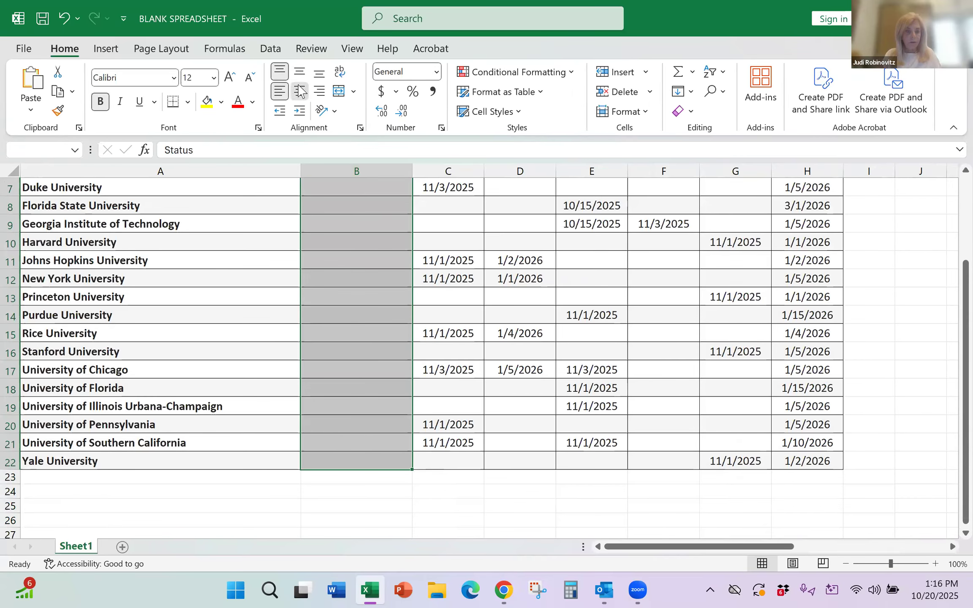
pyautogui.scroll(2, 310, 212)
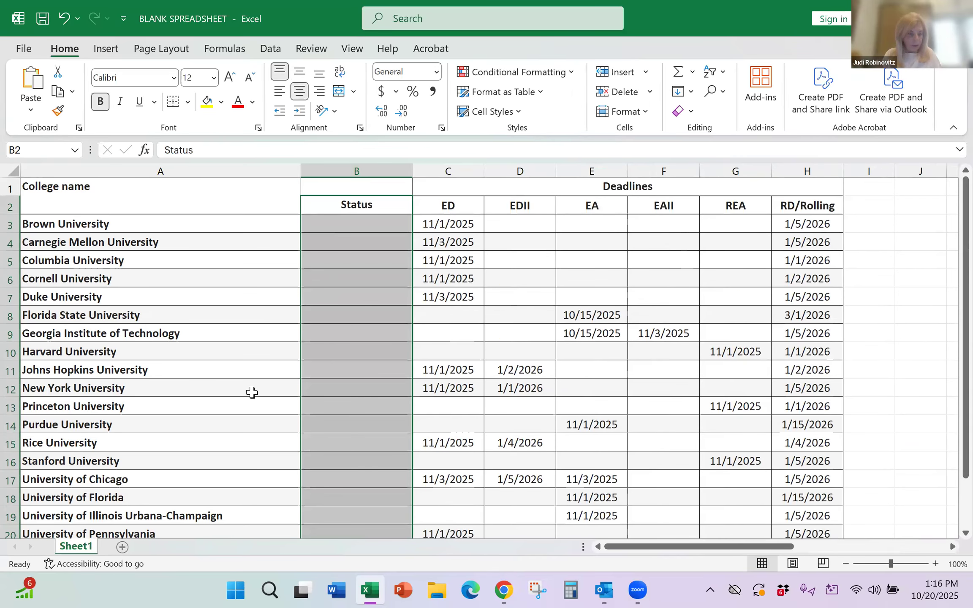
# Enter Submitted as the status for Florida State University in cell B8
pyautogui.scroll(-1, 245, 432)
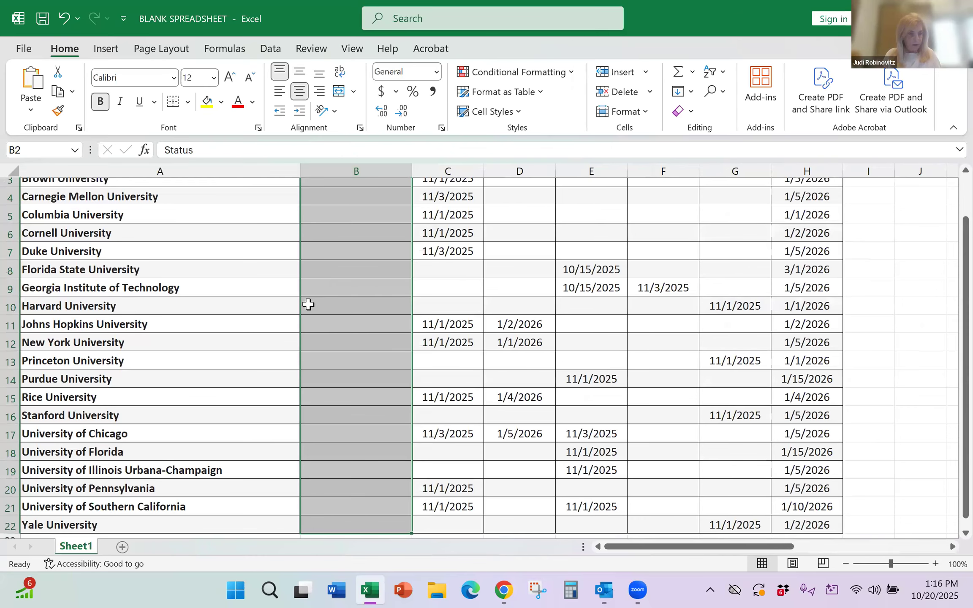
pyautogui.click(331, 274)
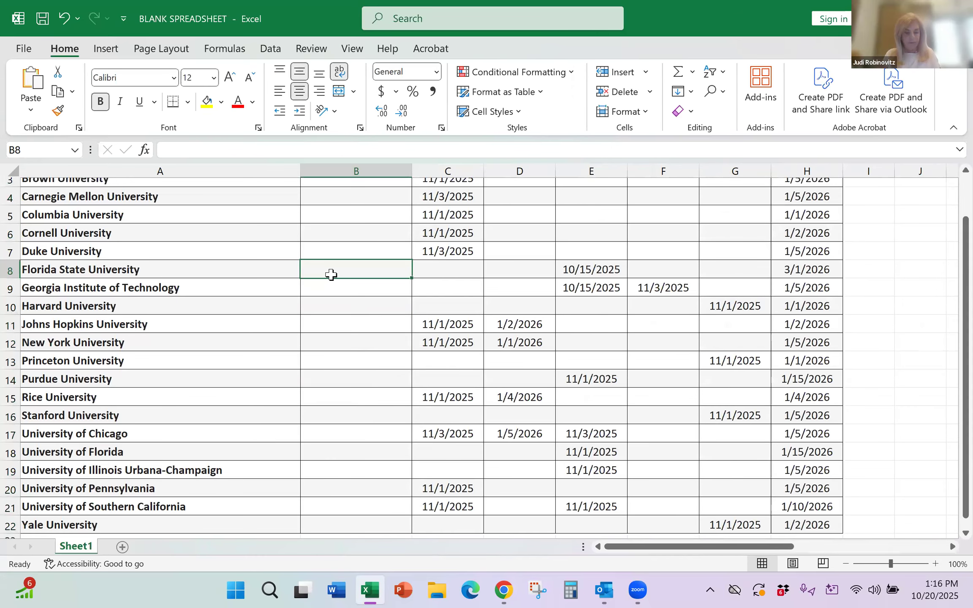
pyautogui.write('Submitted')
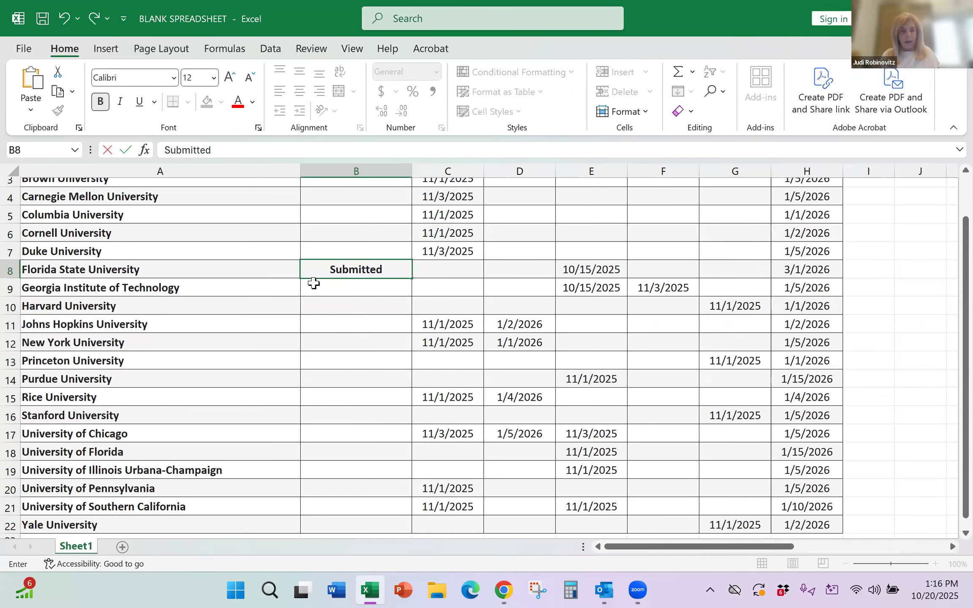
pyautogui.scroll(2, 314, 283)
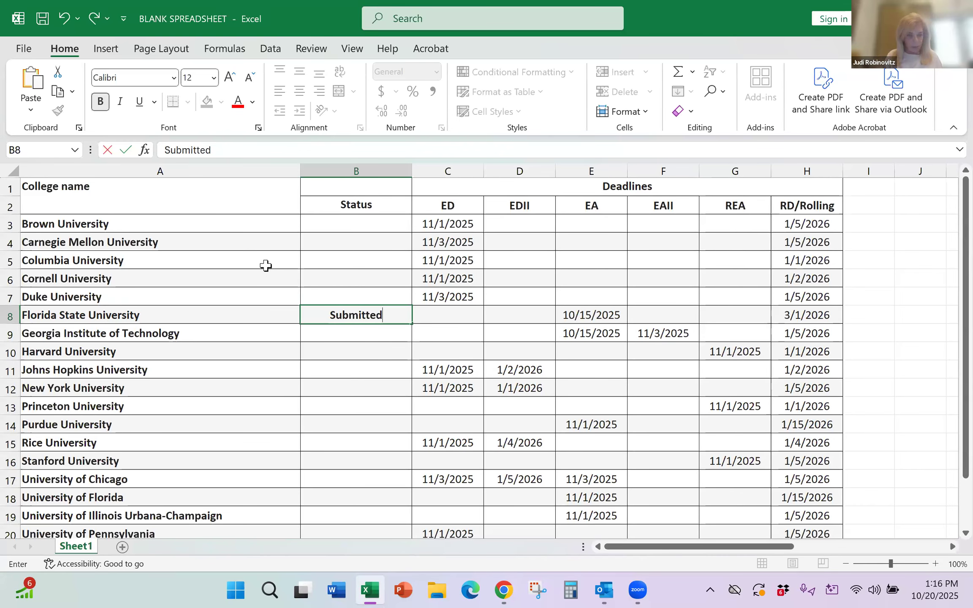
# Make Columbia University's ED deadline in cell C5 bold
pyautogui.click(447, 262)
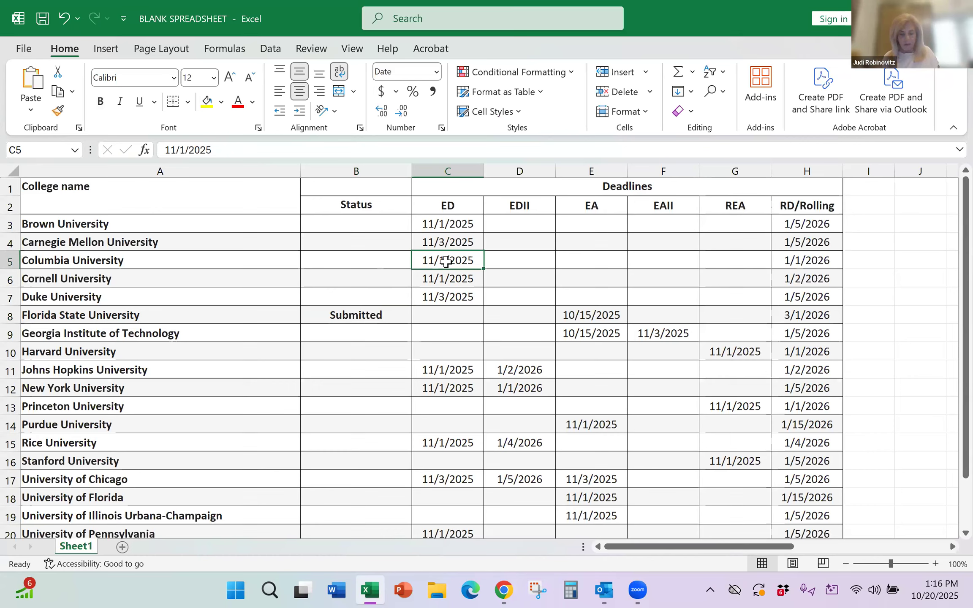
pyautogui.hotkey('ctrl', 'b')
# Clear the ED deadlines in column C for every college except Columbia University, down to University of Southern California
pyautogui.press('Up')
pyautogui.press('Up')
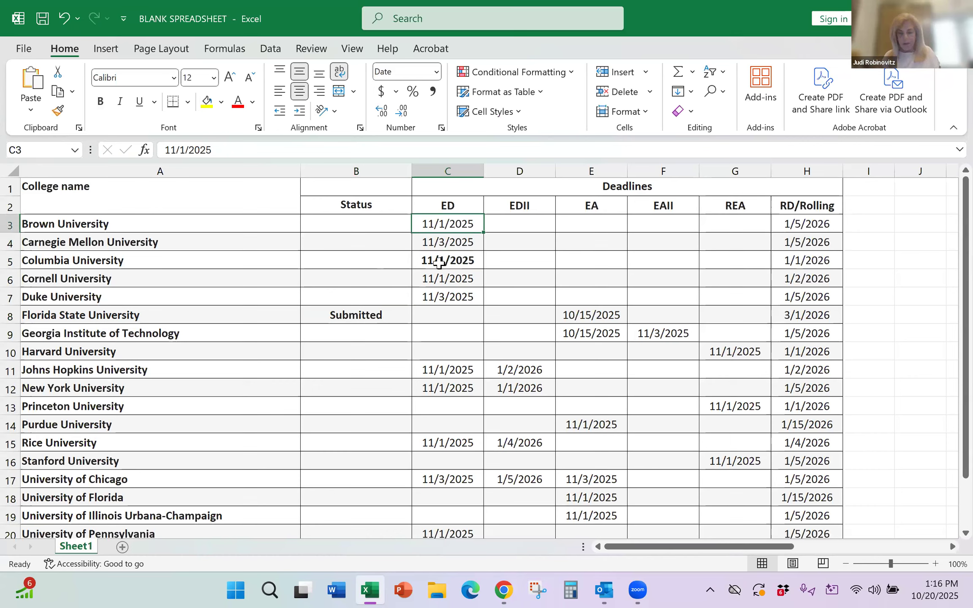
pyautogui.press('Delete')
pyautogui.press('Down')
pyautogui.press('Delete')
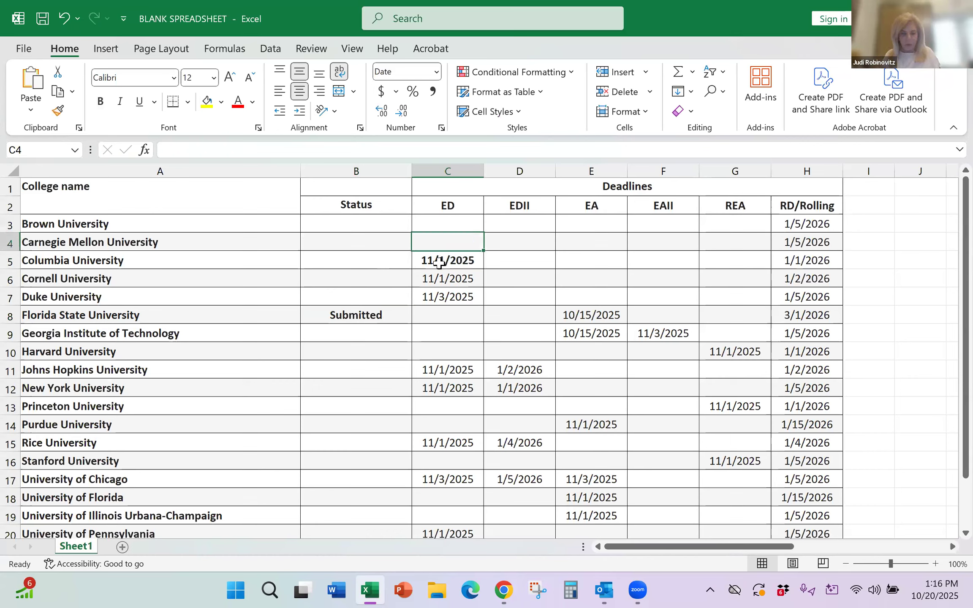
pyautogui.press('Down')
pyautogui.press('Down')
pyautogui.press('Delete')
pyautogui.press('Down')
pyautogui.press('Delete')
pyautogui.press('Down')
pyautogui.press('Down')
pyautogui.press('Down')
pyautogui.press('Down')
pyautogui.press('Delete')
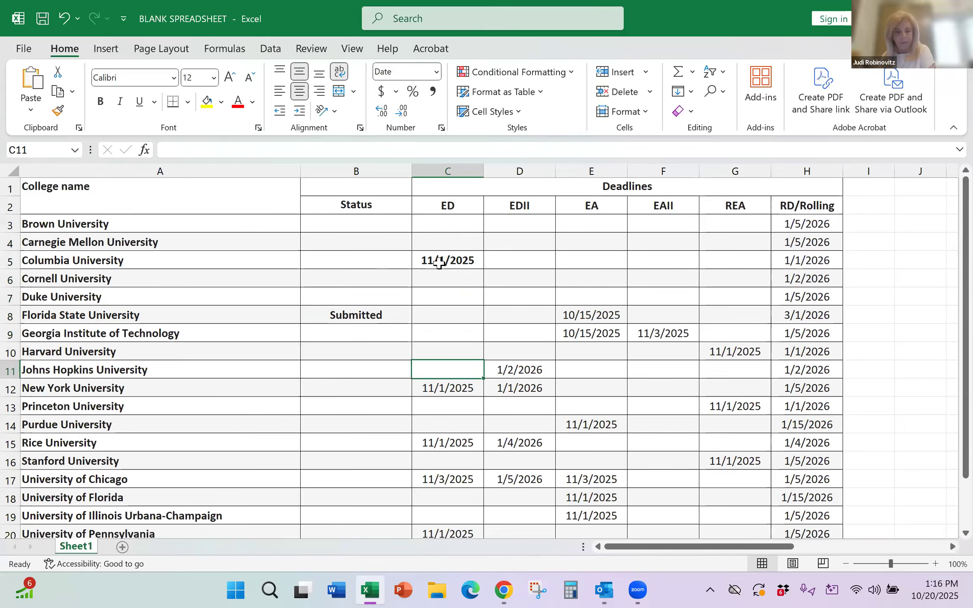
pyautogui.press('Down')
pyautogui.press('Delete')
pyautogui.press('Down')
pyautogui.press('Down')
pyautogui.press('Down')
pyautogui.press('Delete')
pyautogui.press('Down')
pyautogui.press('Down')
pyautogui.press('Delete')
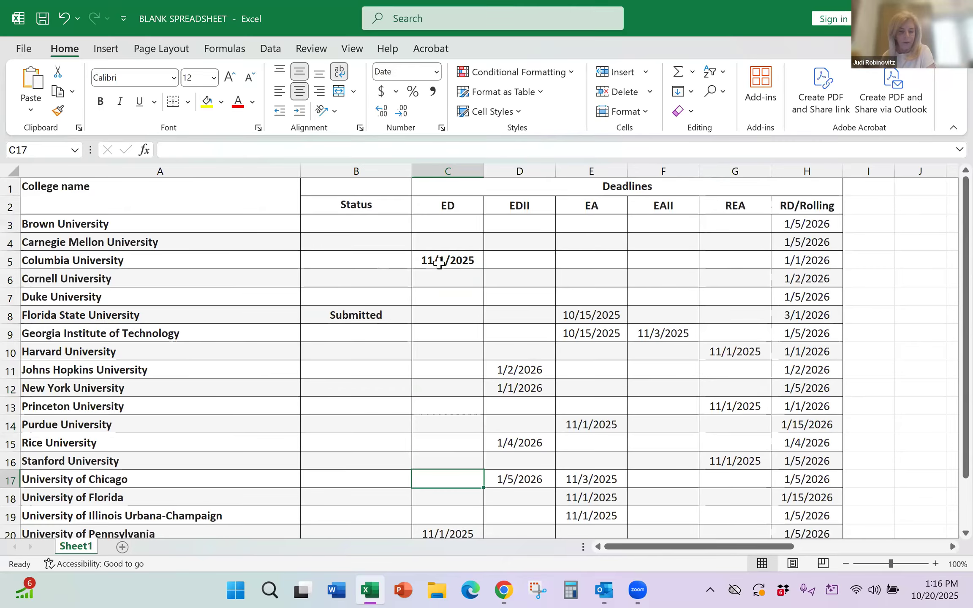
pyautogui.scroll(-3, 440, 311)
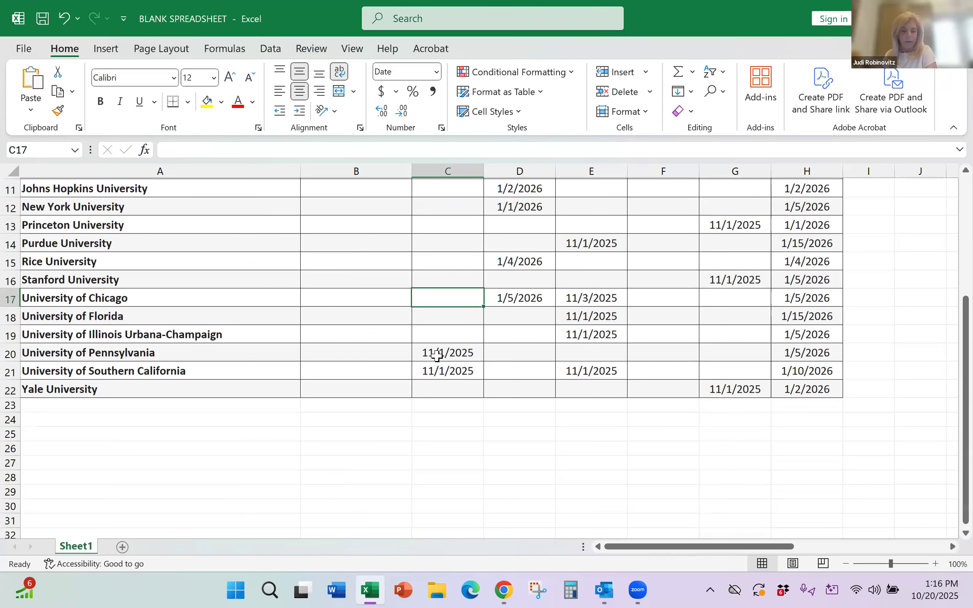
pyautogui.click(437, 356)
pyautogui.press('Delete')
pyautogui.press('Down')
pyautogui.press('Delete')
# Examine the EA deadlines of Florida State University and Georgia Institute of Technology in column E
pyautogui.press('Up')
pyautogui.press('Up')
pyautogui.press('Up')
pyautogui.press('Up')
pyautogui.press('Up')
pyautogui.press('Up')
pyautogui.press('Up')
pyautogui.press('Up')
pyautogui.press('Up')
pyautogui.press('Up')
pyautogui.press('Up')
pyautogui.press('Up')
pyautogui.press('Up')
pyautogui.press('Up')
pyautogui.press('Up')
pyautogui.press('Up')
pyautogui.press('Up')
pyautogui.press('Up')
pyautogui.press('Up')
pyautogui.press('Up')
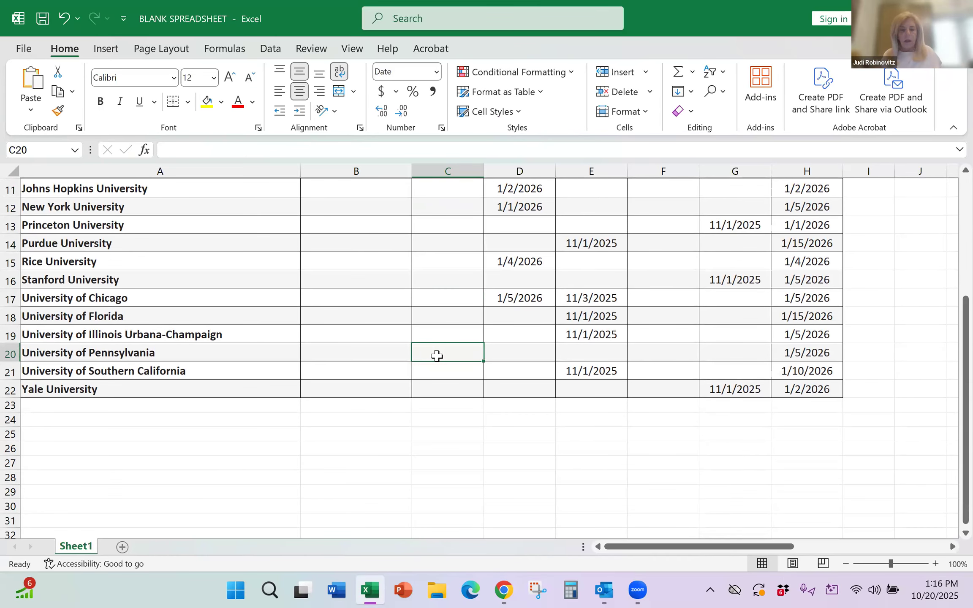
pyautogui.press('Down')
pyautogui.press('Down')
pyautogui.press('Down')
pyautogui.press('Down')
pyautogui.press('Down')
pyautogui.press('Down')
pyautogui.press('Down')
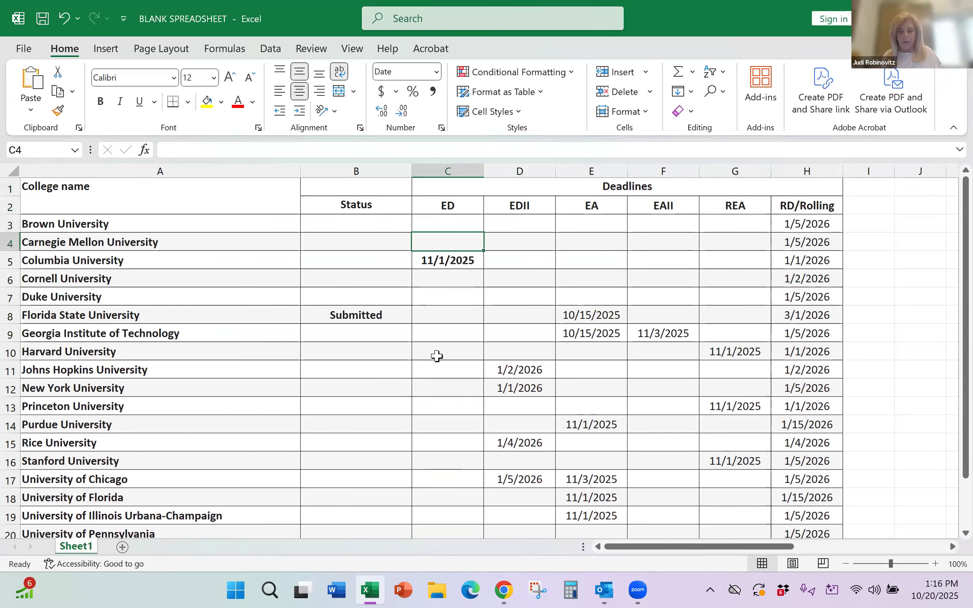
pyautogui.press('Right')
pyautogui.press('Right')
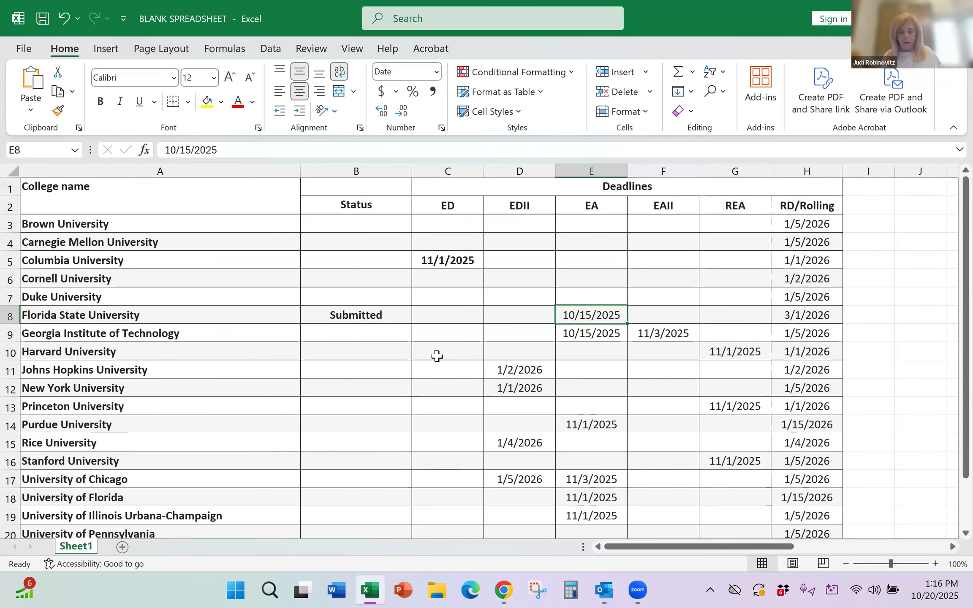
pyautogui.press('Down')
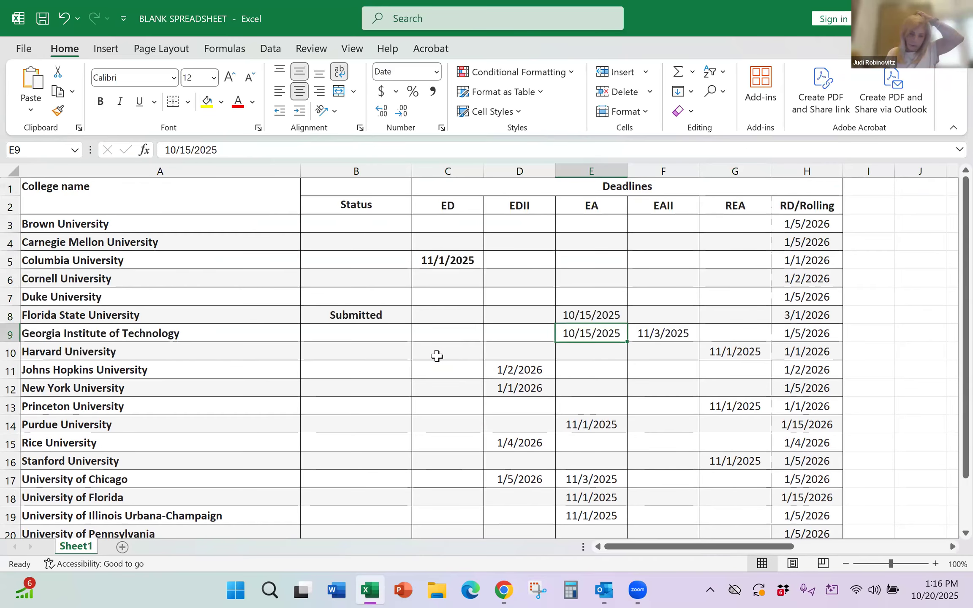
pyautogui.press('Left')
pyautogui.press('Left')
pyautogui.press('Left')
pyautogui.press('Left')
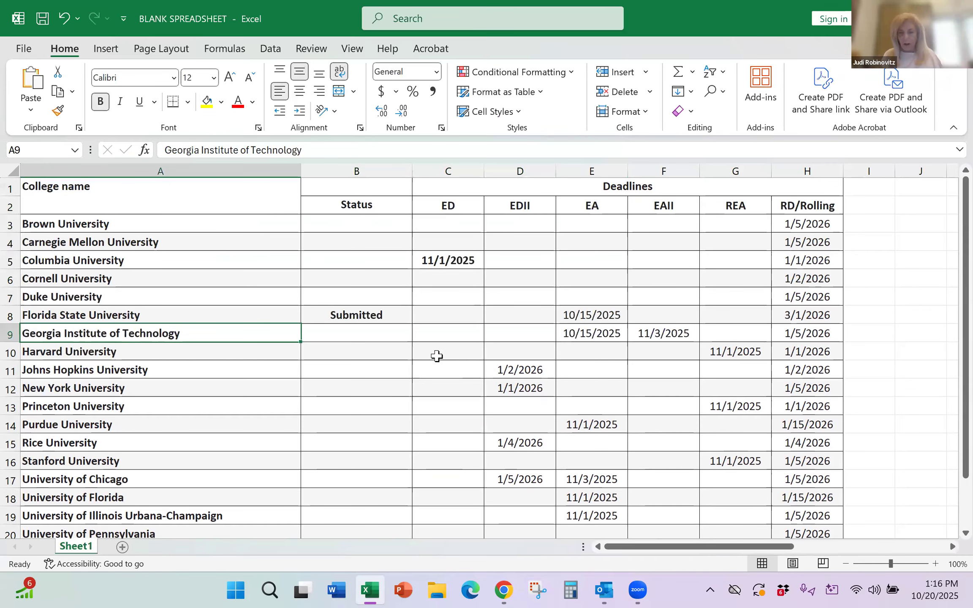
pyautogui.press('Right')
pyautogui.press('Right')
pyautogui.press('Right')
pyautogui.press('Right')
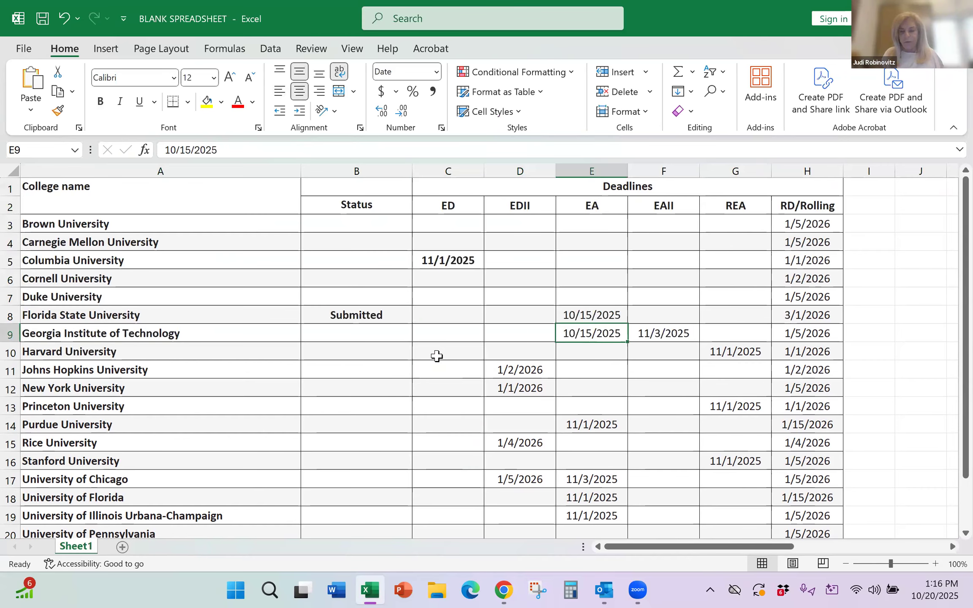
# Make Georgia Institute of Technology's EAII deadline in cell F9 and Purdue University's EA deadline in cell E14 bold
pyautogui.press('Right')
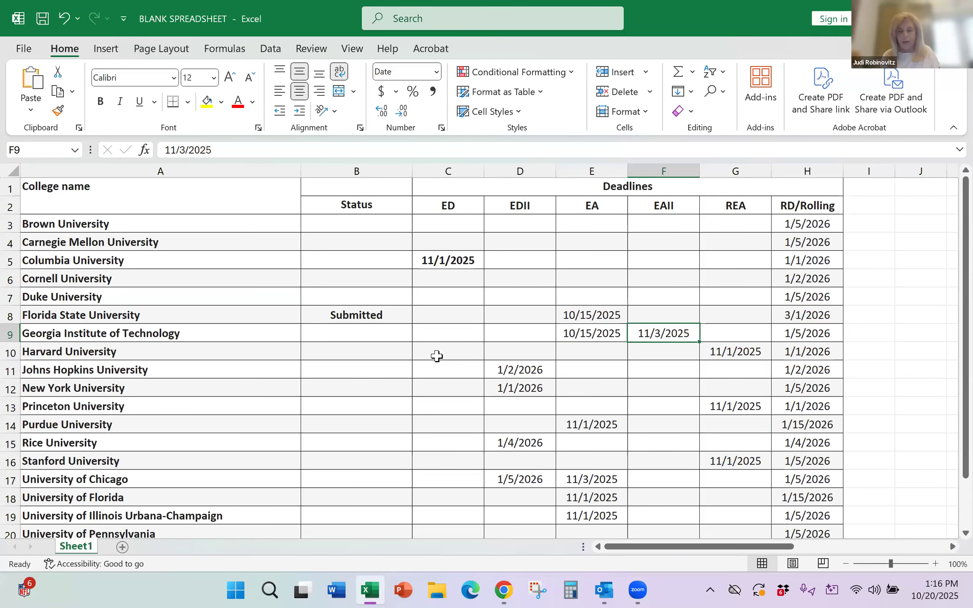
pyautogui.hotkey('ctrl', 'b')
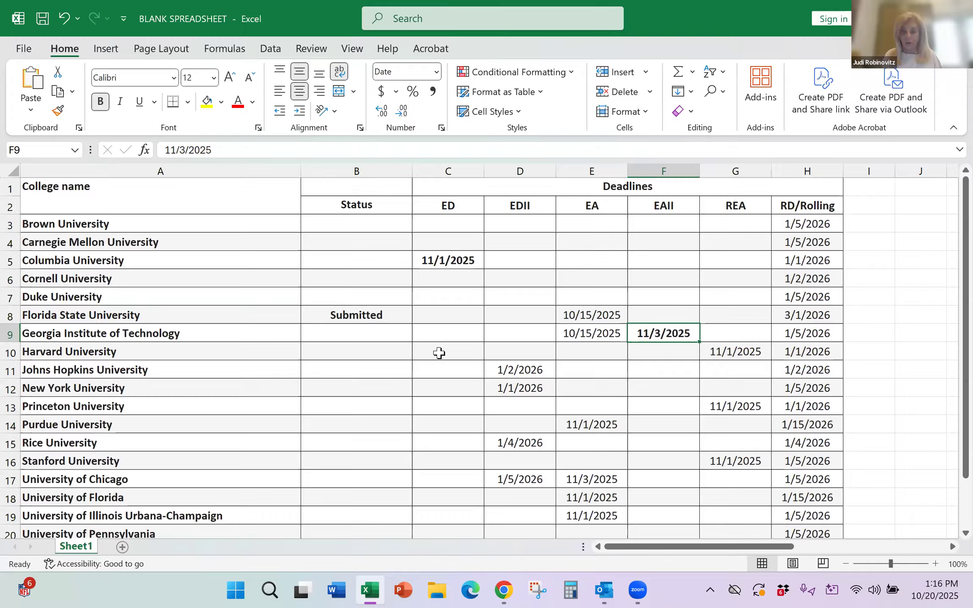
pyautogui.press('Left')
pyautogui.press('Left')
pyautogui.press('Right')
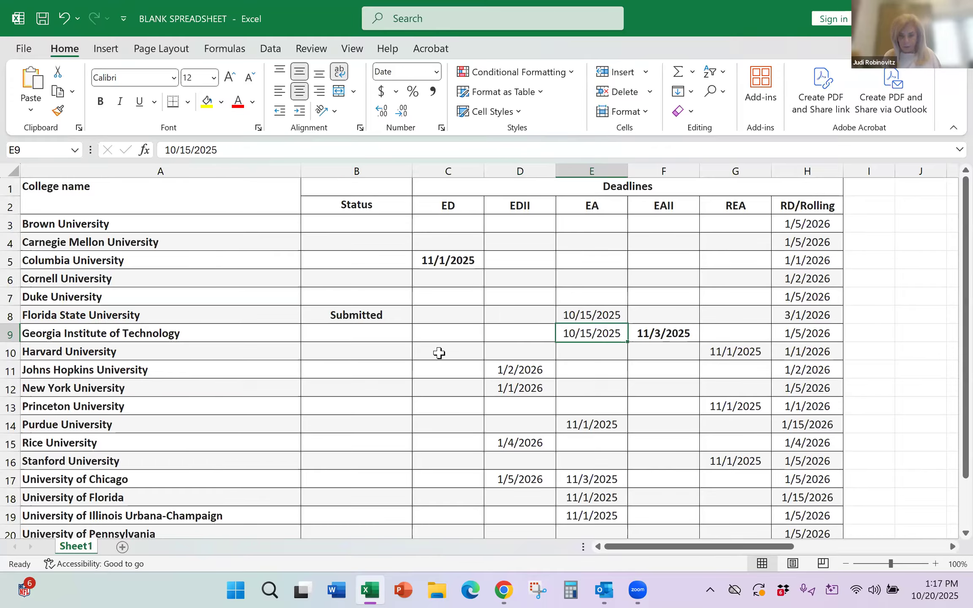
pyautogui.press('Down')
pyautogui.press('Down')
pyautogui.press('Down')
pyautogui.press('Down')
pyautogui.press('Down')
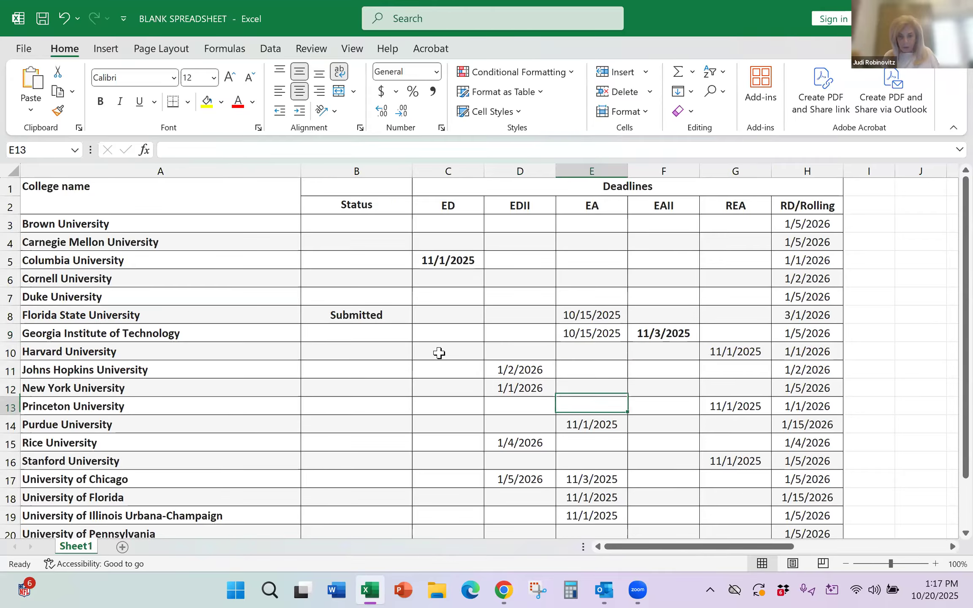
pyautogui.hotkey('ctrl', 'b')
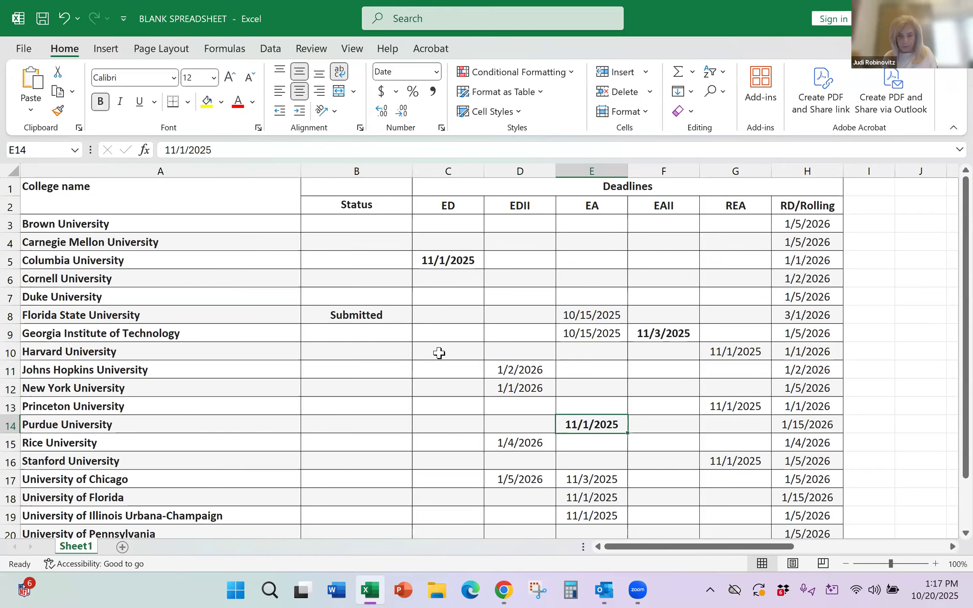
# Make the EA deadlines of University of Chicago in cell E17 and University of Florida in cell E18 bold
pyautogui.press('Down')
pyautogui.press('Down')
pyautogui.press('Down')
pyautogui.hotkey('ctrl', 'b')
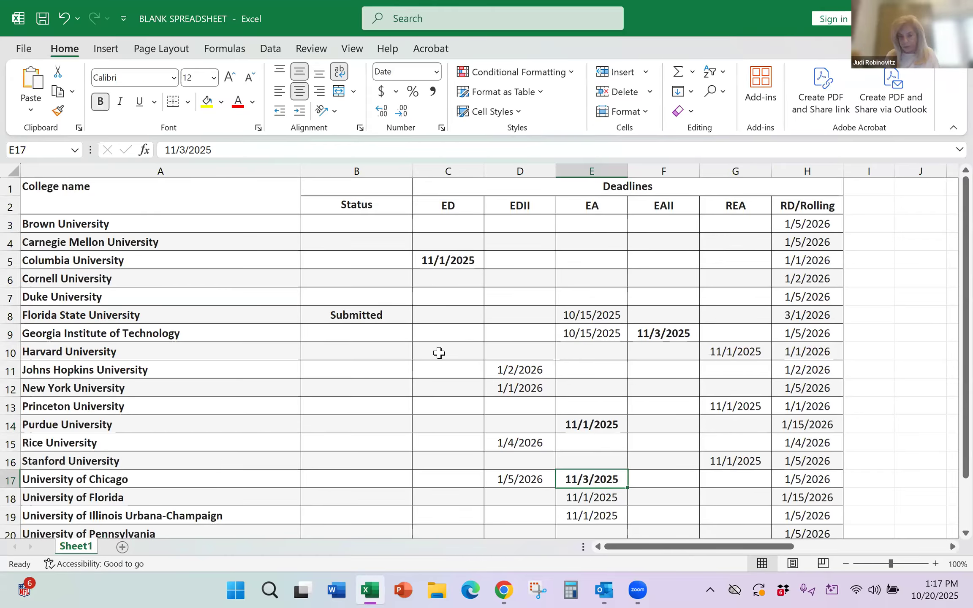
pyautogui.press('Down')
pyautogui.hotkey('ctrl', 'b')
# Make the EA deadlines of University of Illinois Urbana-Champaign in cell E19 and University of Southern California in cell E21 bold
pyautogui.scroll(-3, 439, 353)
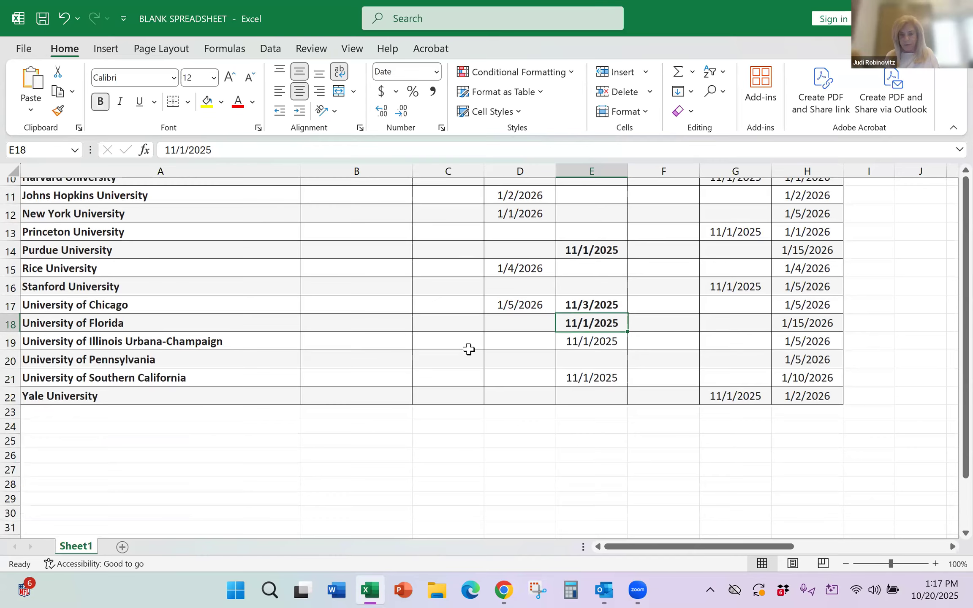
pyautogui.click(590, 325)
pyautogui.hotkey('ctrl', 'b')
pyautogui.press('Down')
pyautogui.press('Down')
pyautogui.hotkey('ctrl', 'b')
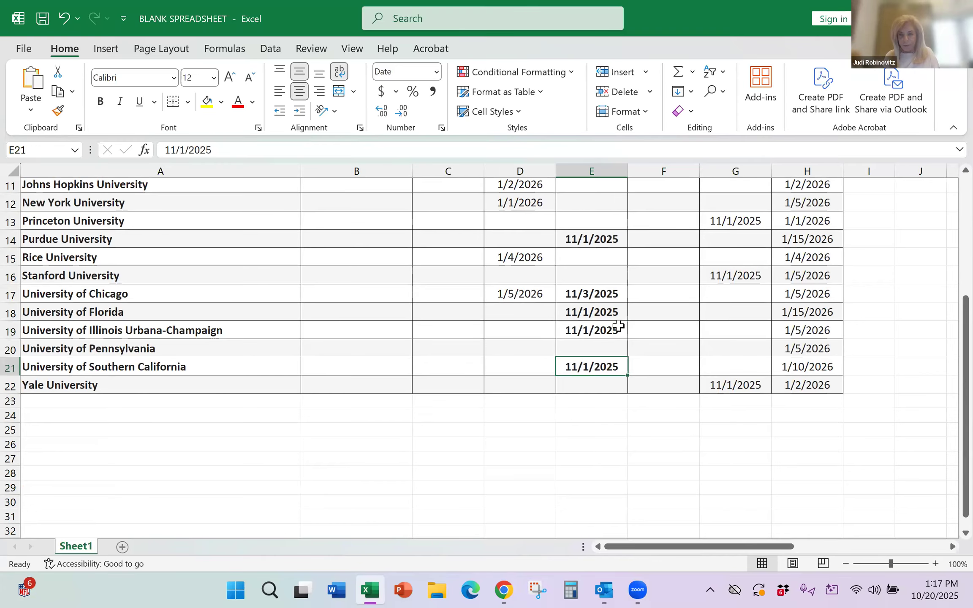
pyautogui.scroll(4, 618, 325)
pyautogui.hscroll(1, 618, 326)
pyautogui.scroll(1, 618, 326)
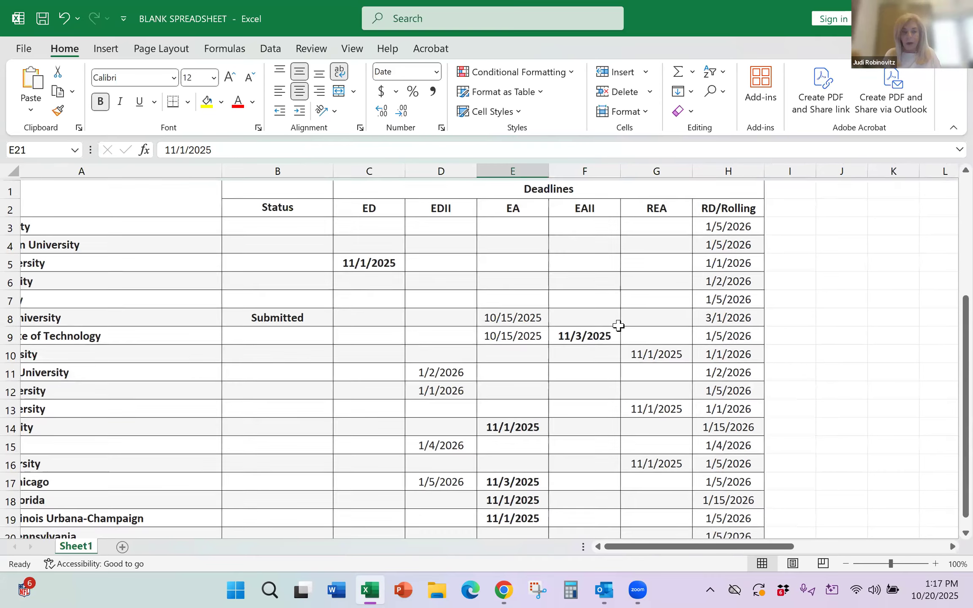
pyautogui.hscroll(-2, 618, 325)
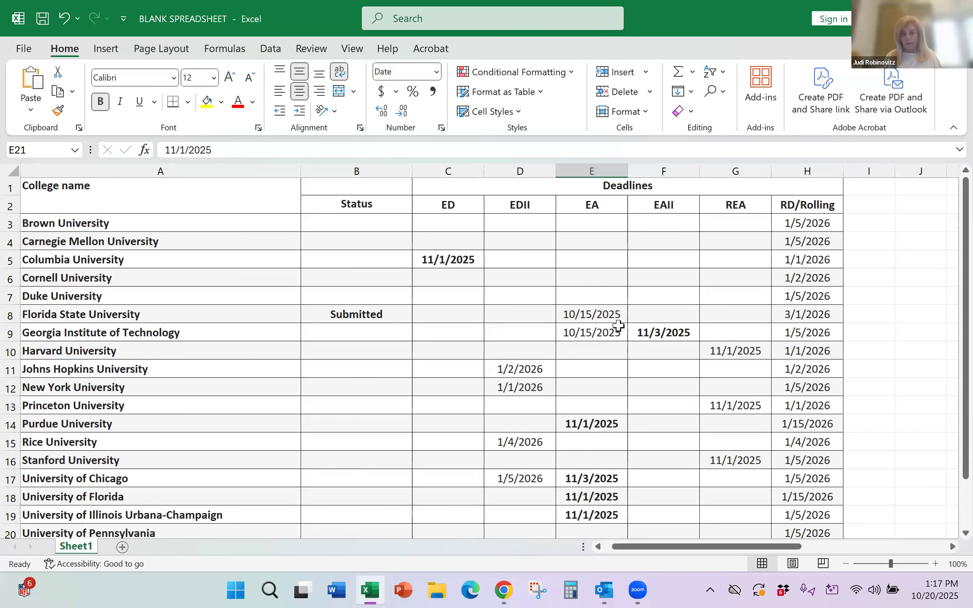